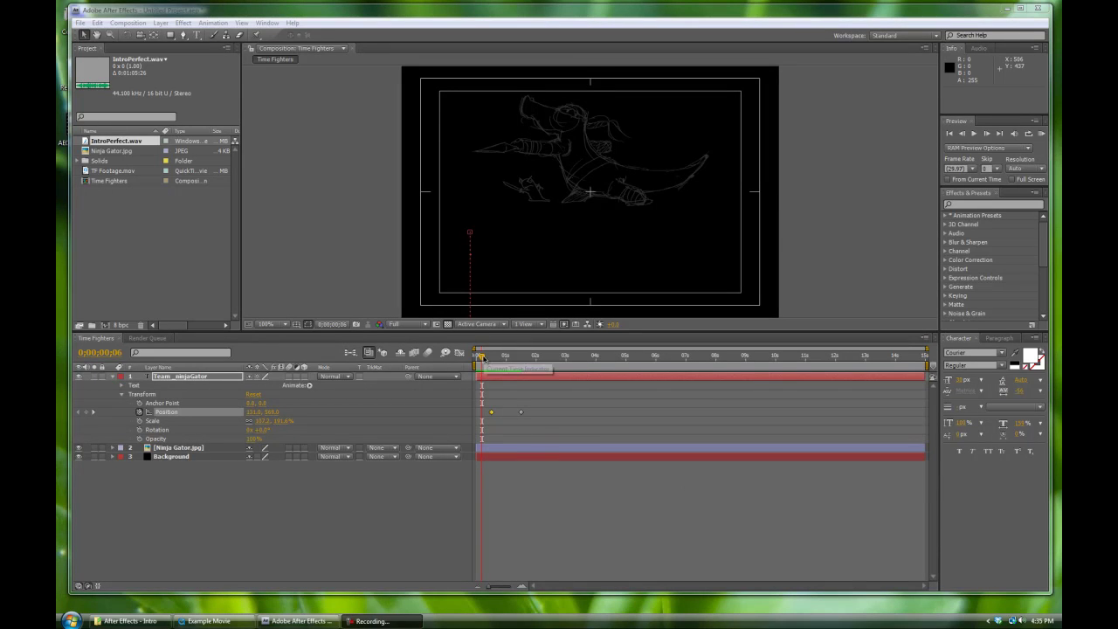
Step: Preview the intro from the start with the preview range shortened to about eight seconds
left_click_drag(482, 358, 523, 359)
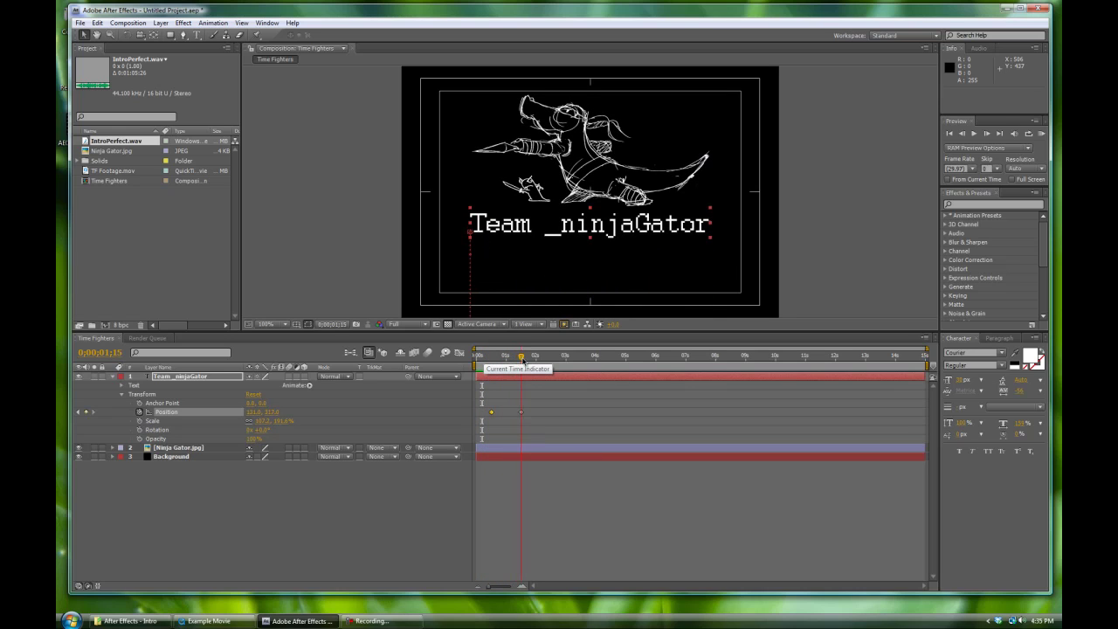
key("Home")
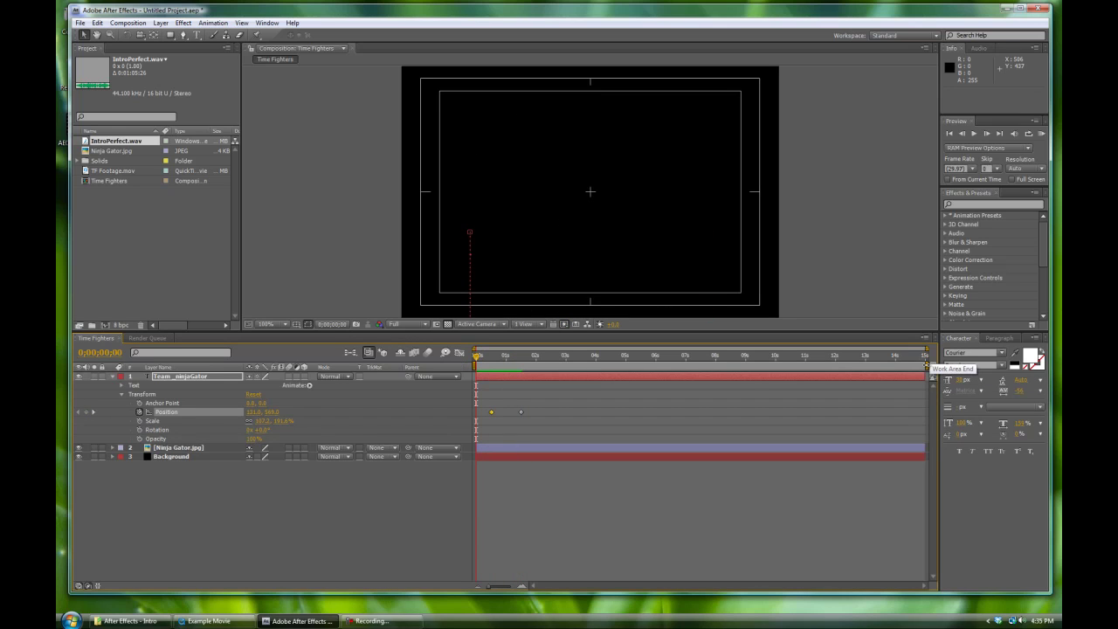
mouse_move(927, 365)
left_mouse_down()
mouse_move(733, 365)
mouse_move(928, 365)
left_mouse_up()
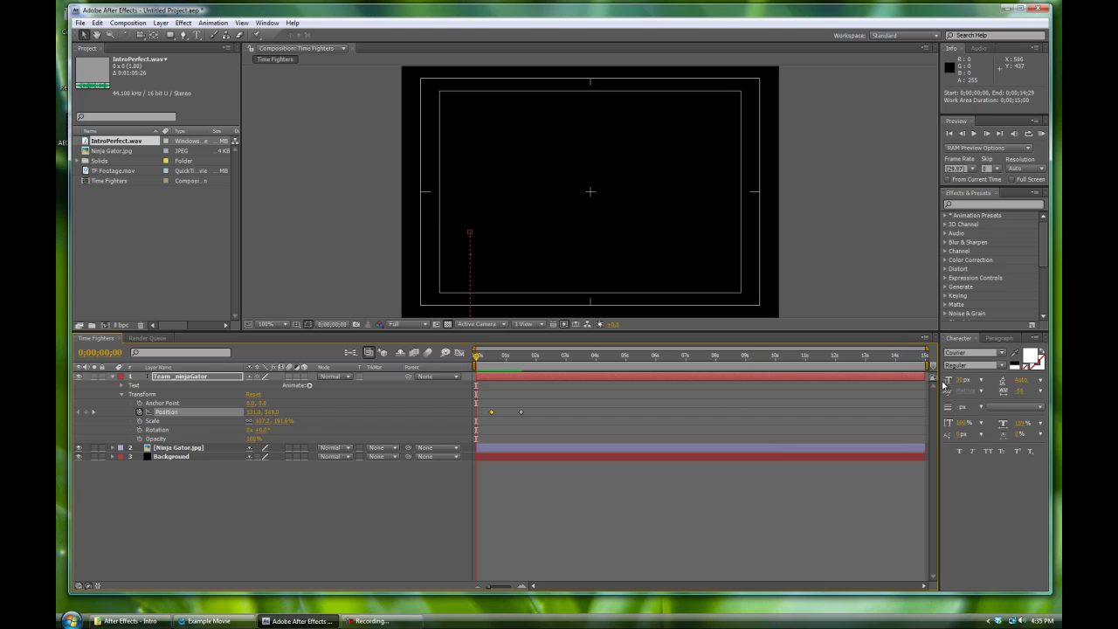
key("space")
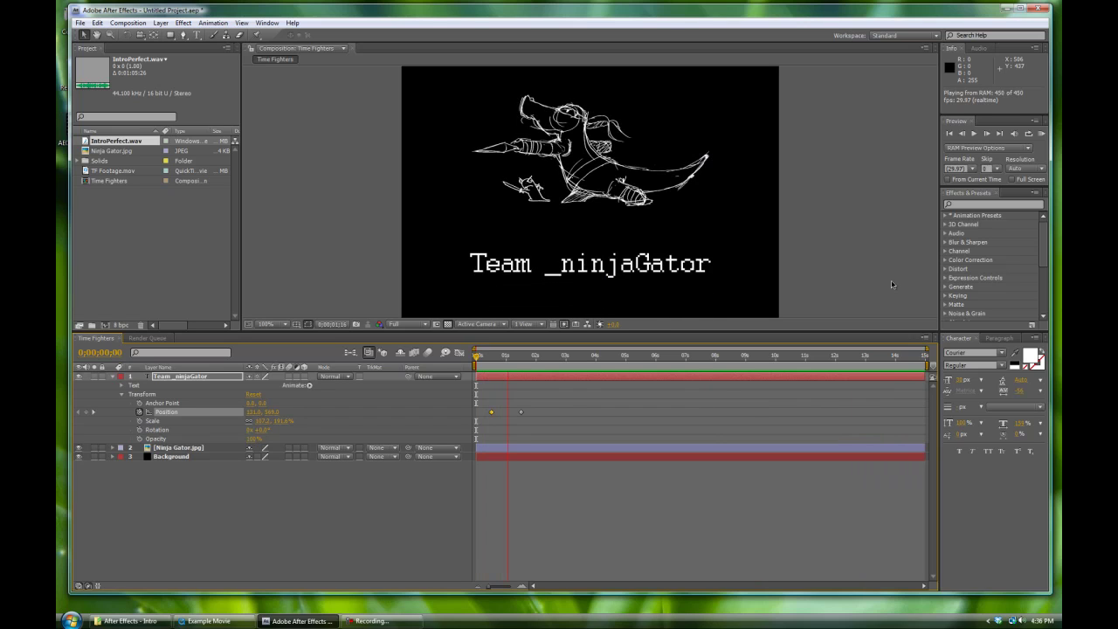
key("space")
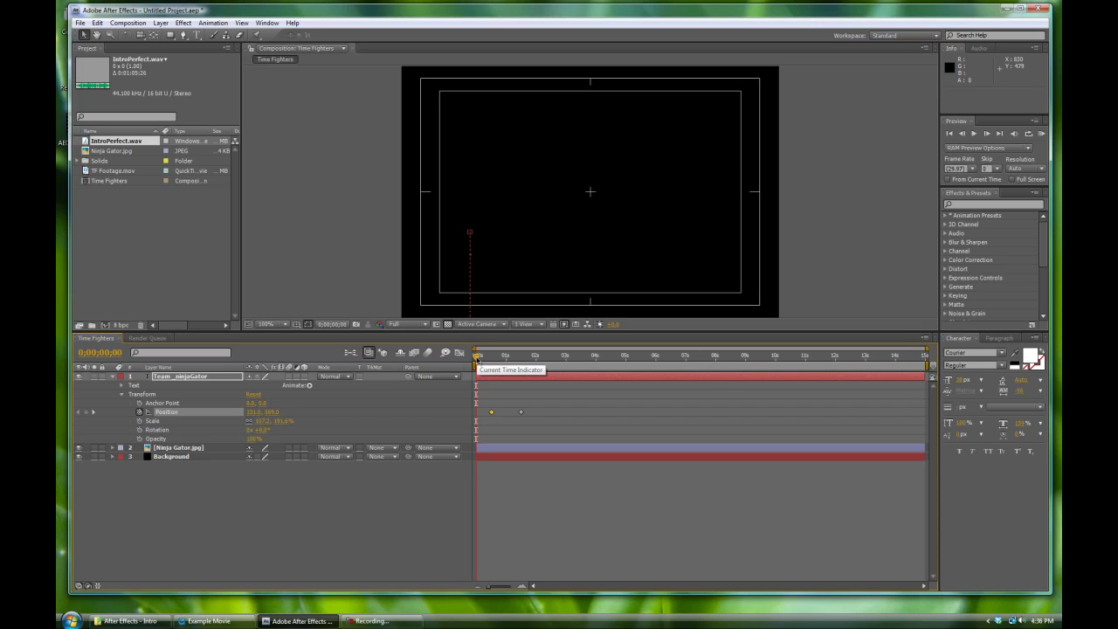
Step: Scrub over the title's glide-in, then limit the preview range to the first seconds and preview it
left_click_drag(477, 358, 524, 365)
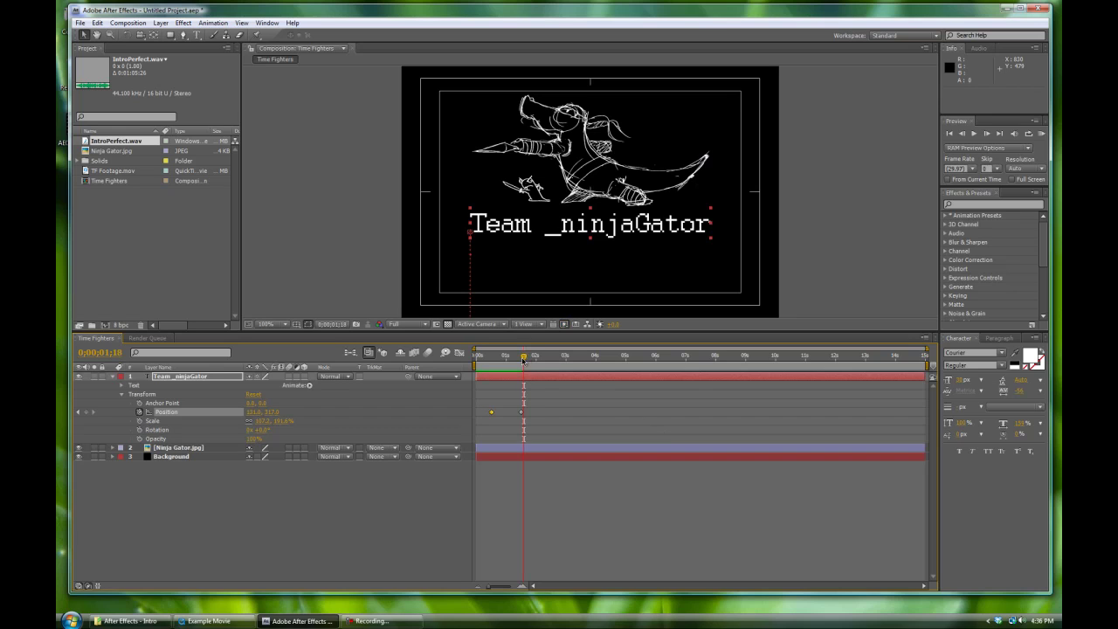
mouse_move(524, 359)
left_mouse_down()
mouse_move(552, 360)
mouse_move(479, 361)
mouse_move(546, 363)
left_mouse_up()
key("space")
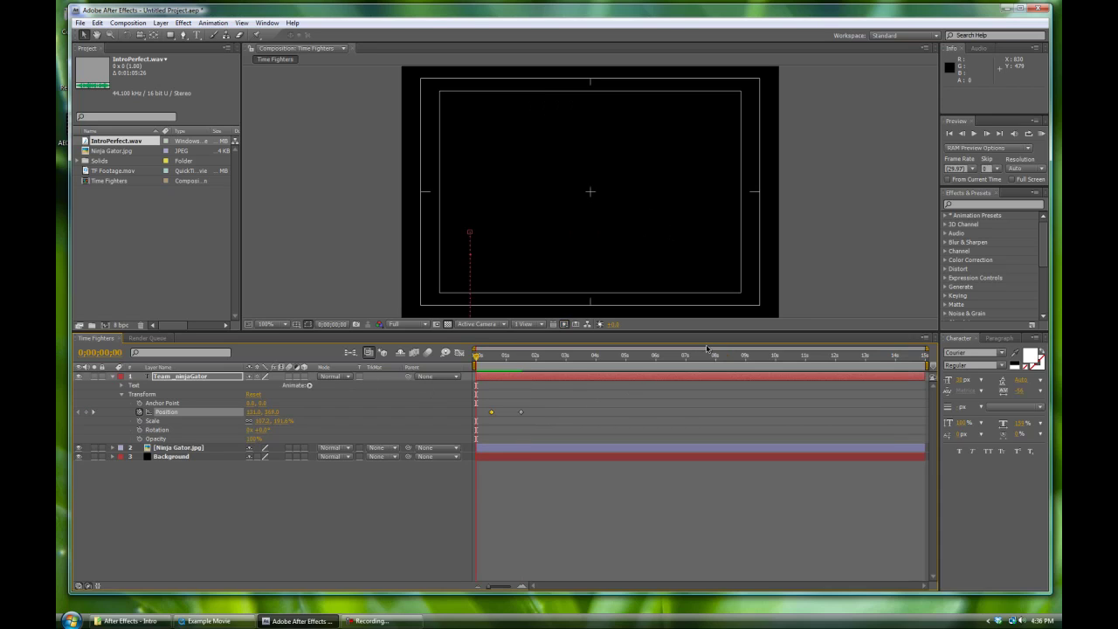
left_click(917, 369)
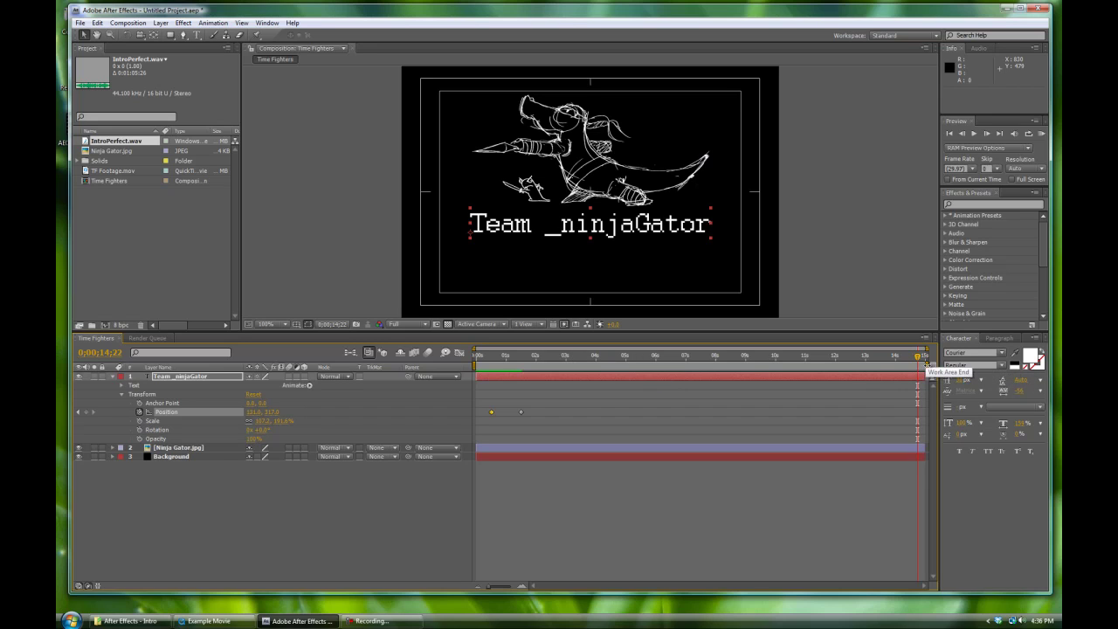
left_click_drag(925, 366, 554, 367)
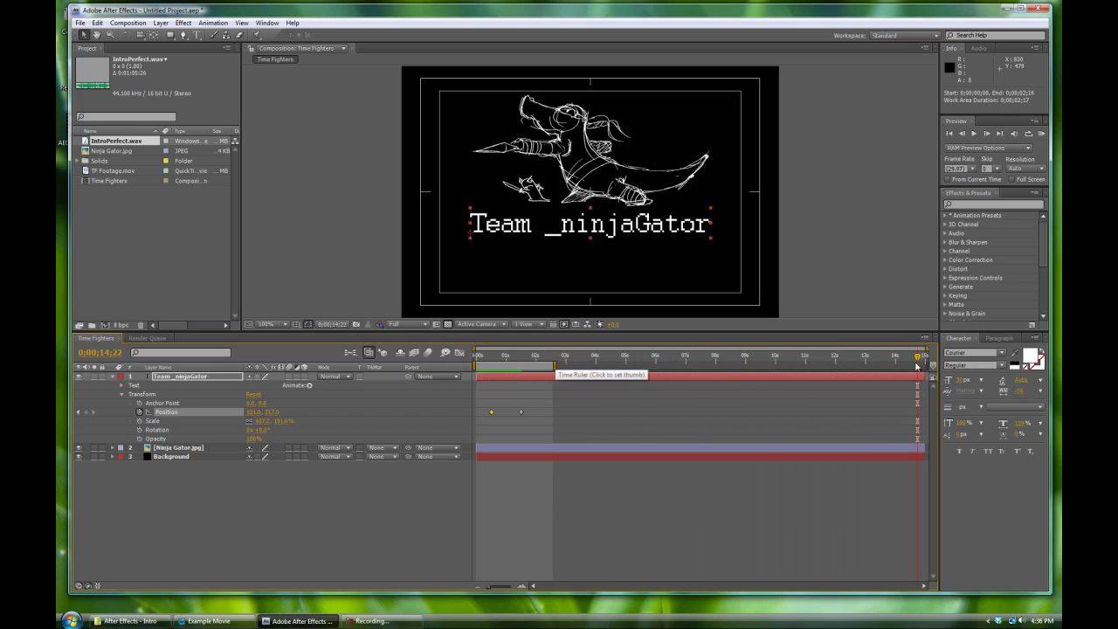
left_click(531, 357)
key("Home")
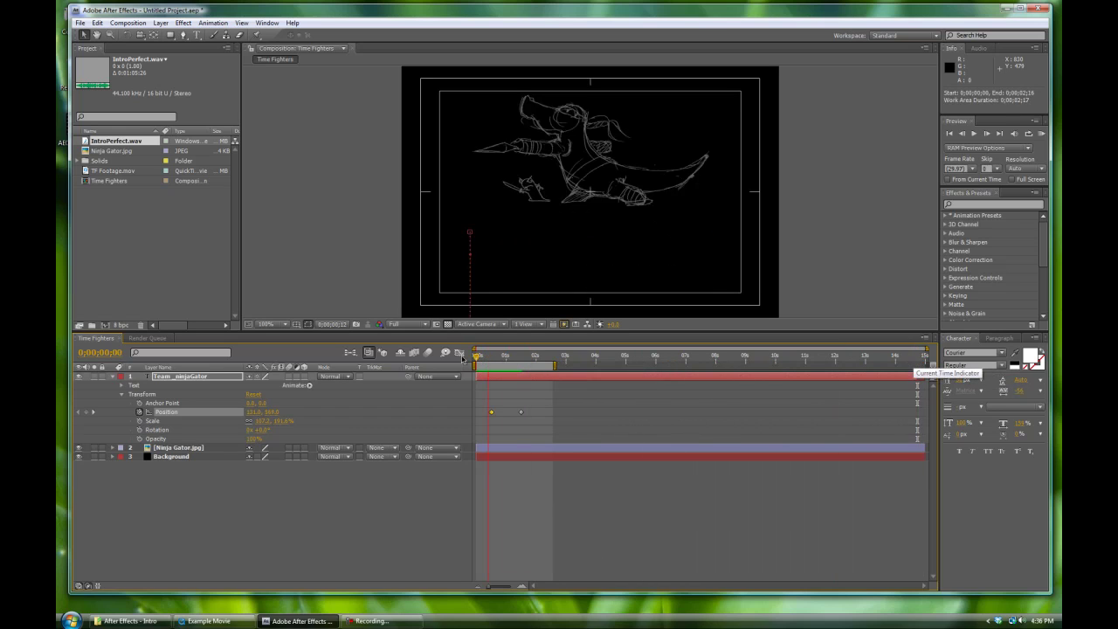
key("KP_0")
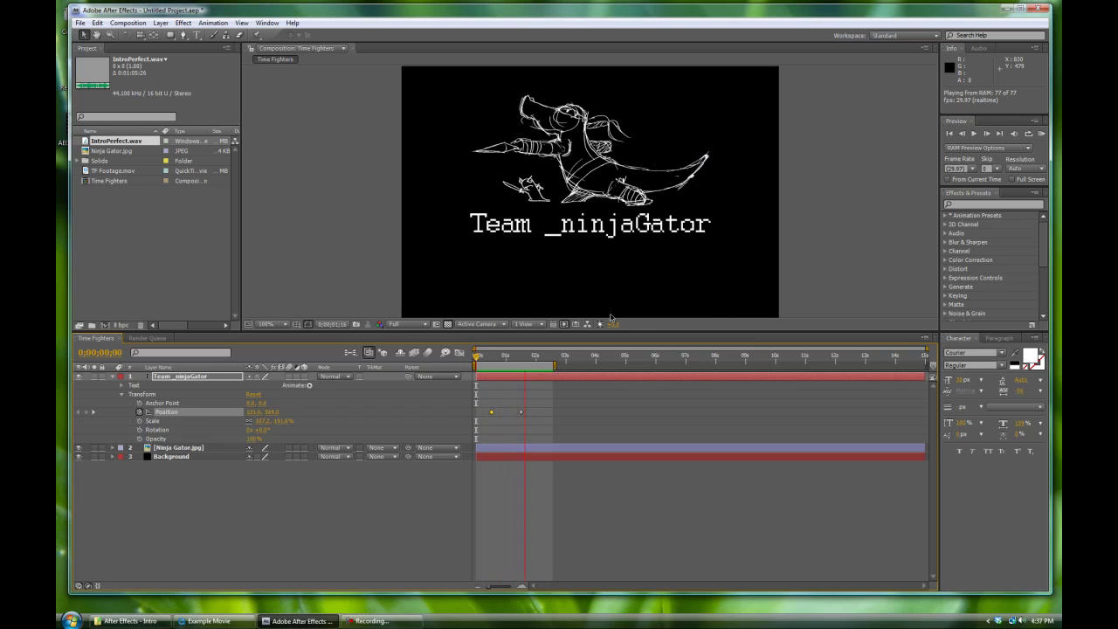
key("space")
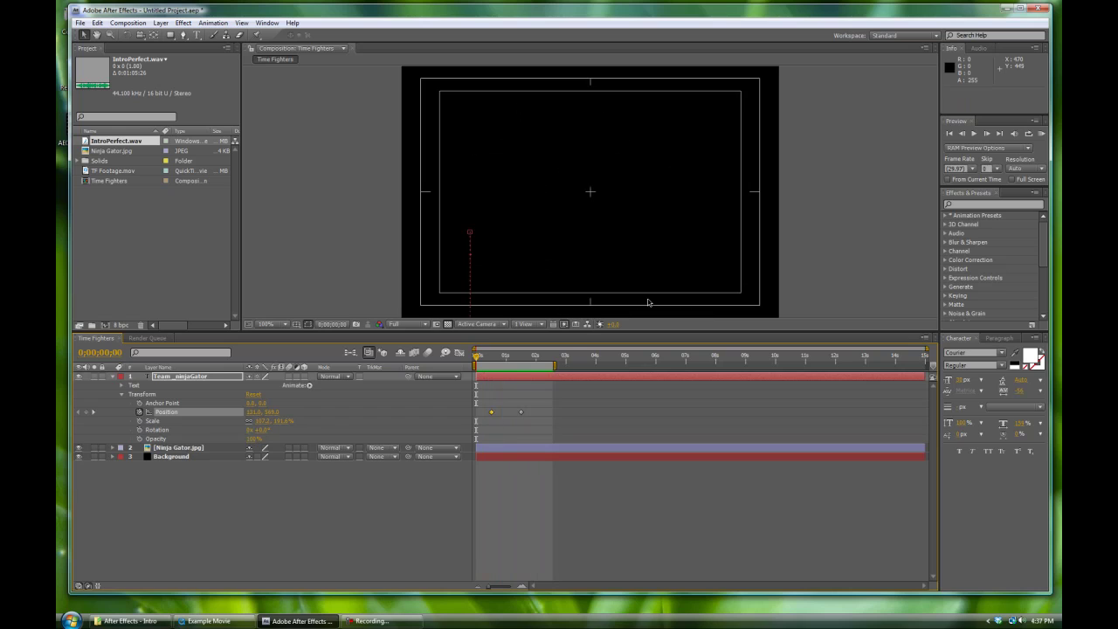
Step: Preview a later-shifted range, then extend the preview range back to the full 15 seconds
mouse_move(502, 367)
left_mouse_down()
mouse_move(544, 367)
mouse_move(490, 366)
left_mouse_up()
key("KP_0")
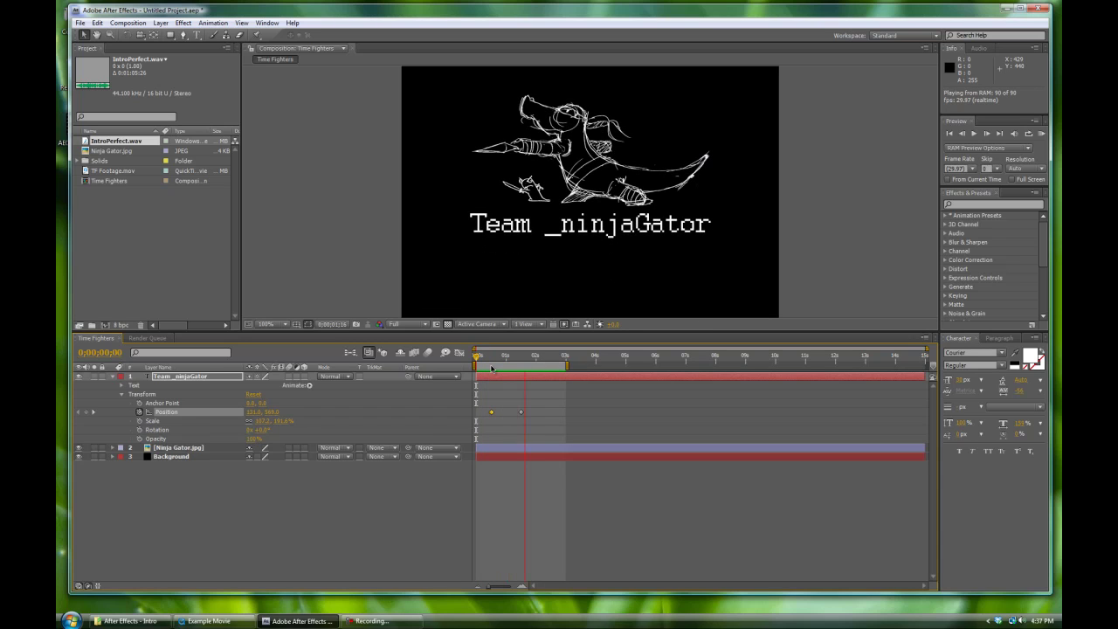
left_click(492, 368)
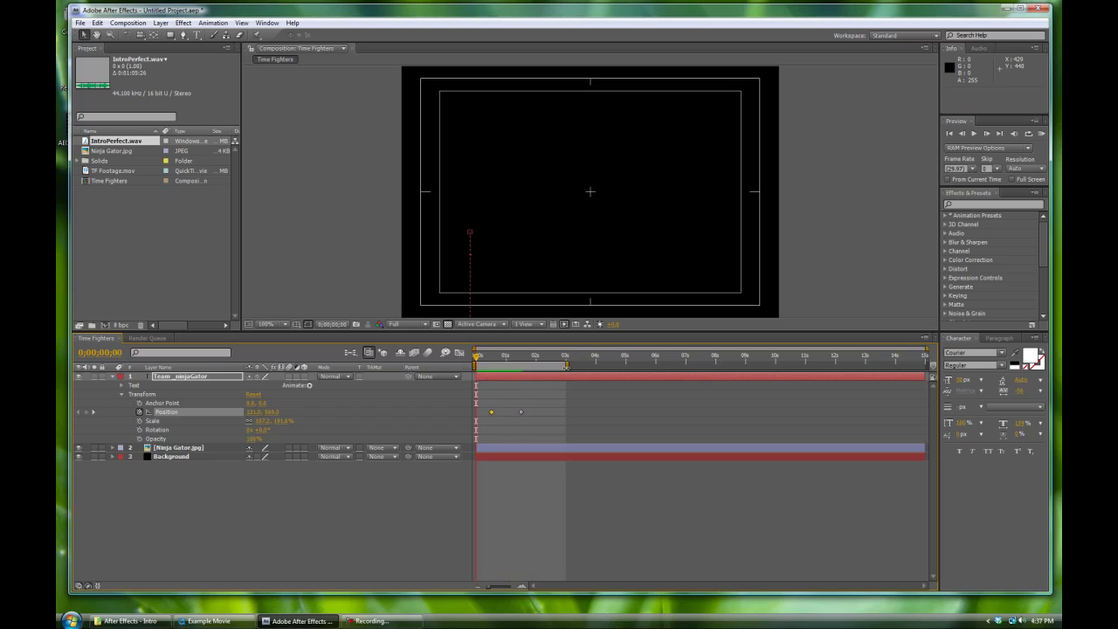
left_click_drag(567, 365, 1048, 390)
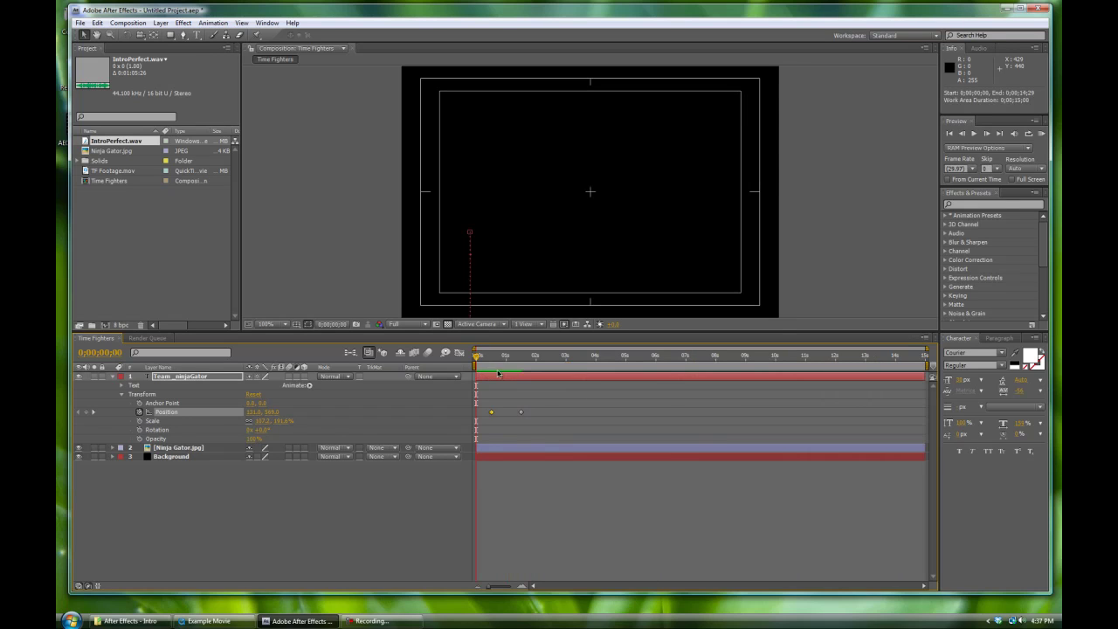
left_click_drag(477, 358, 451, 364)
Step: Pause the example movie and minimize its window
left_click(163, 246)
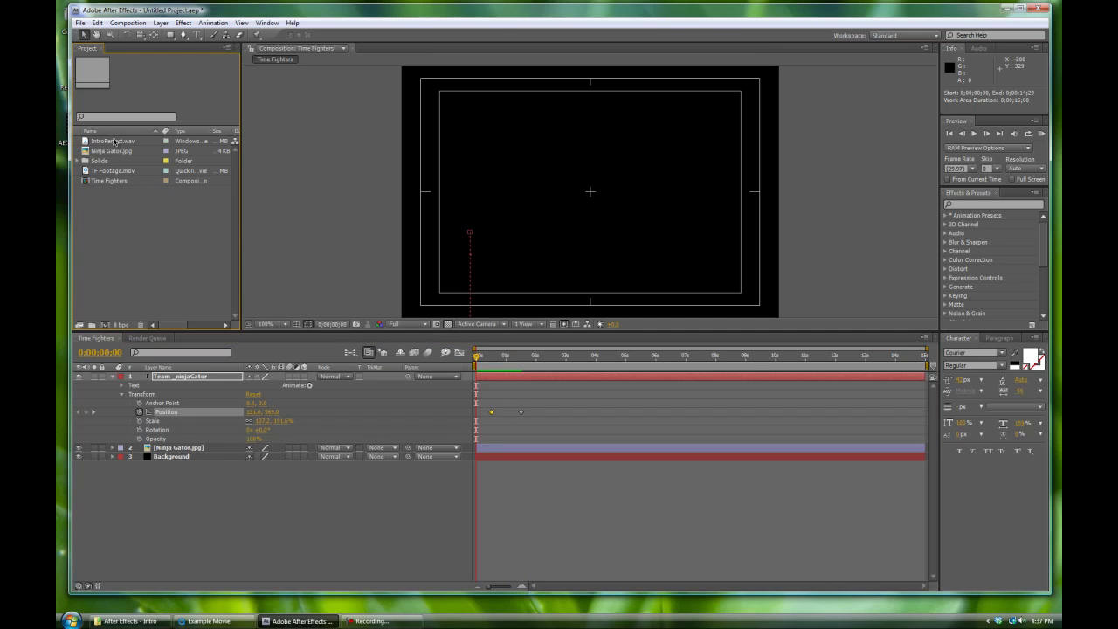
left_click(206, 621)
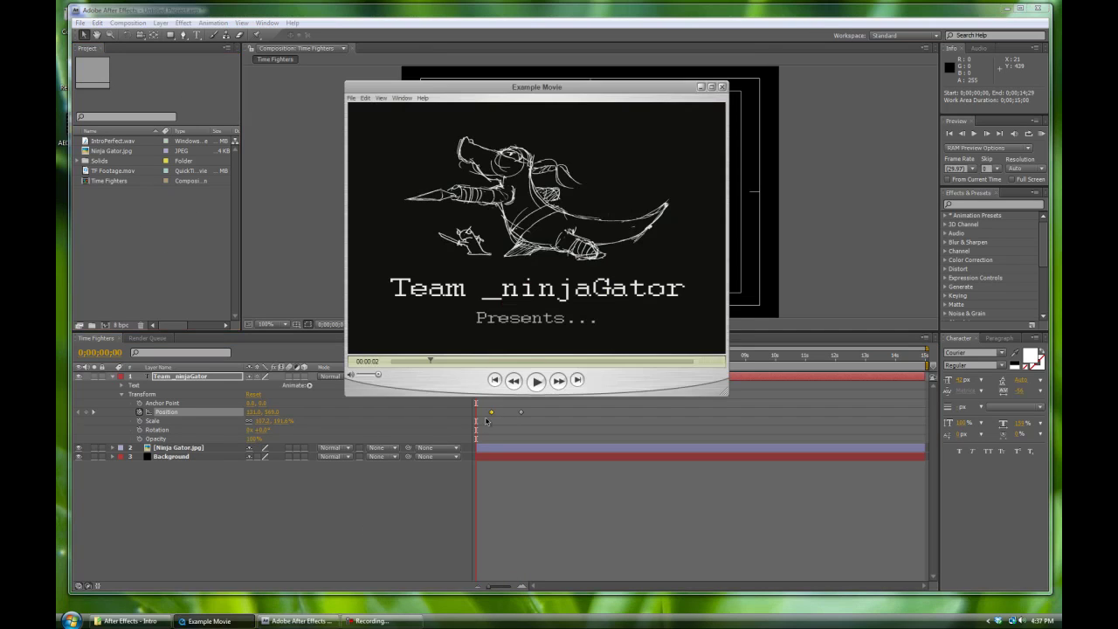
left_click(536, 382)
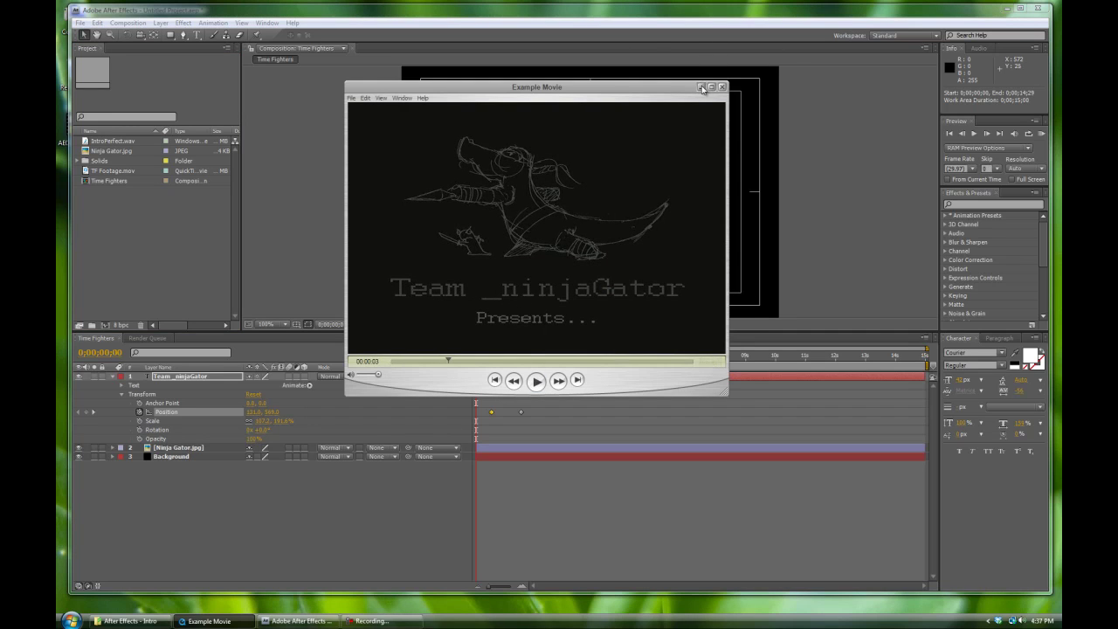
left_click(702, 87)
Step: Add IntroPerfect.wav to the Time Fighters composition as layer 4, below Background
left_click(108, 143)
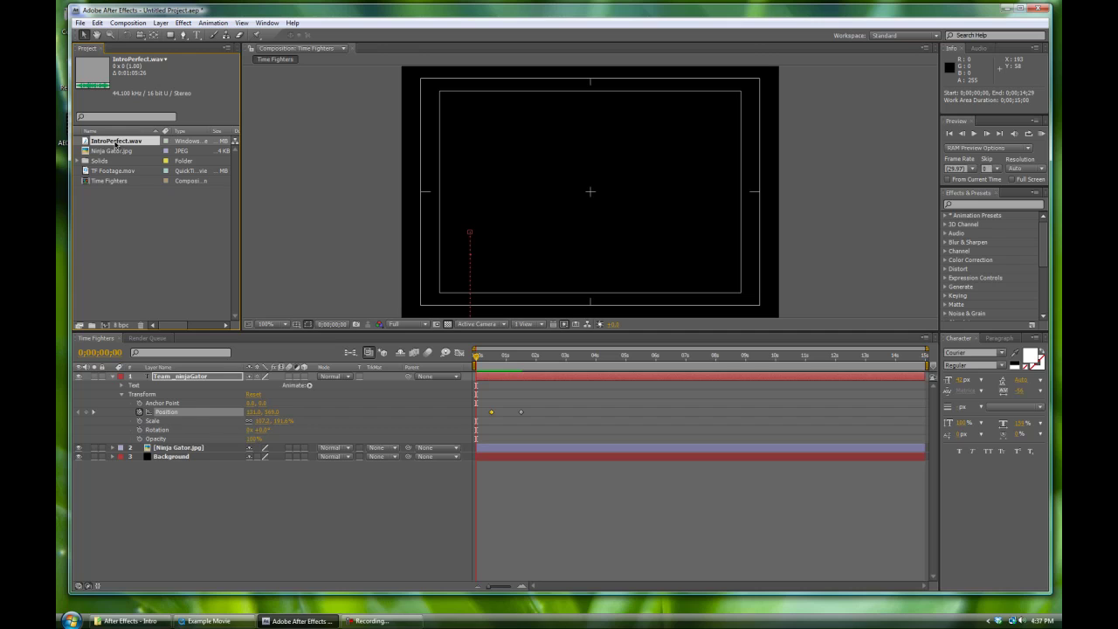
left_click_drag(118, 145, 161, 510)
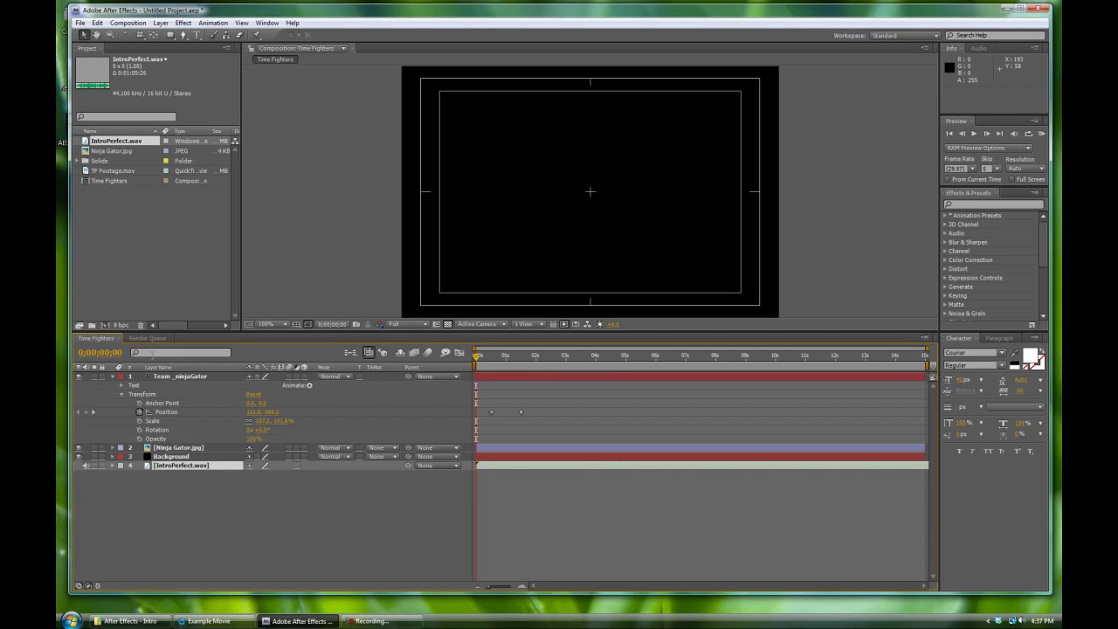
left_click(186, 376)
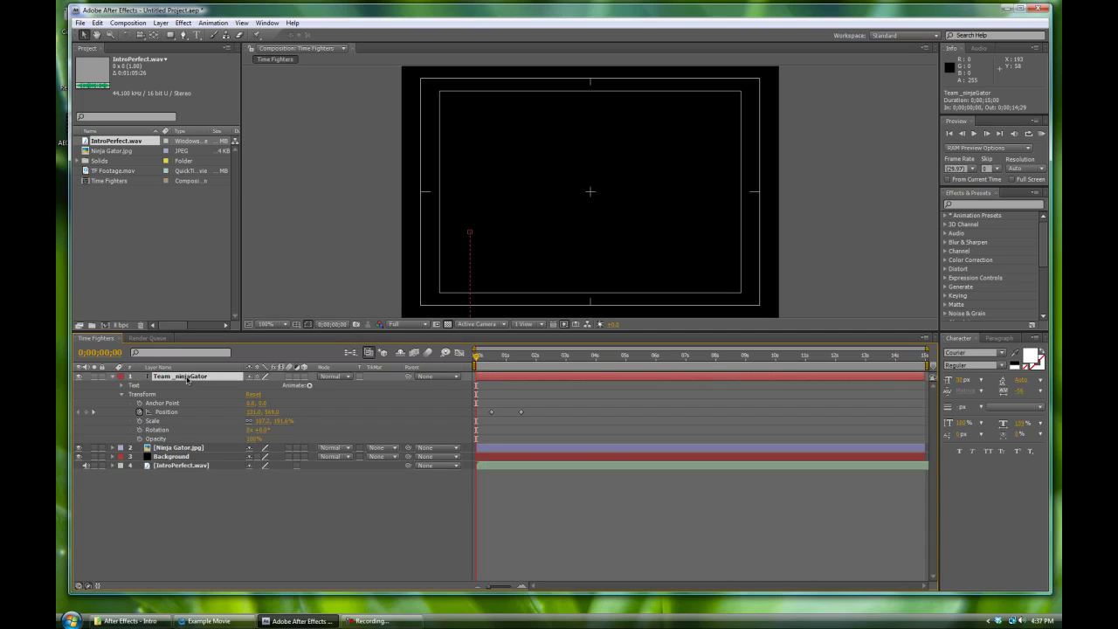
left_click(177, 466)
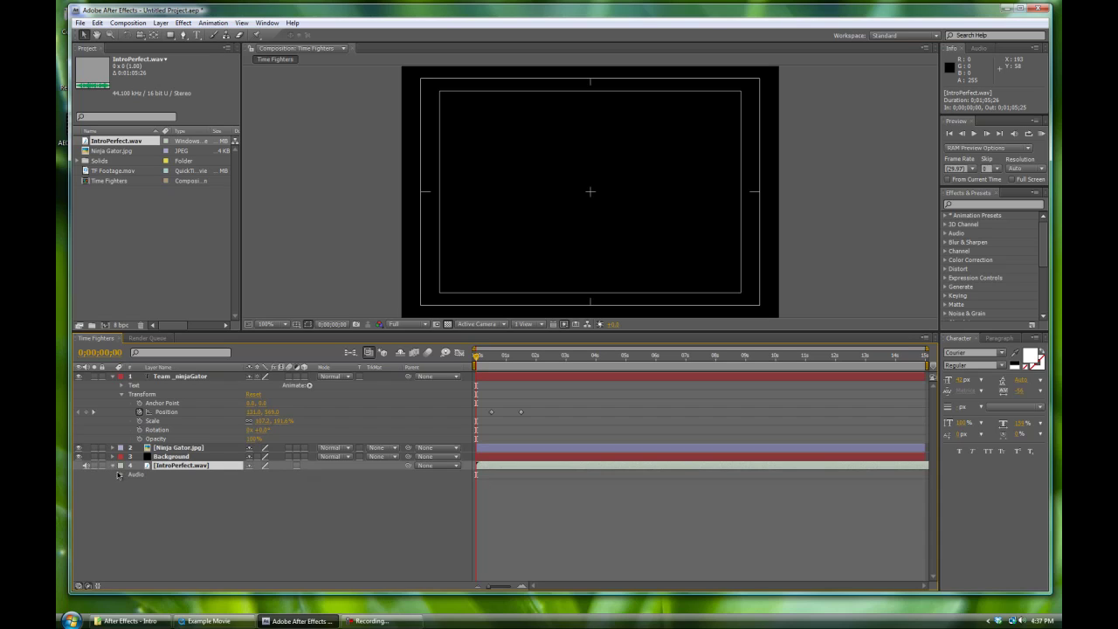
Step: Reveal the IntroPerfect.wav waveform under Audio, scrub to inspect it, then hide it
left_click(122, 474)
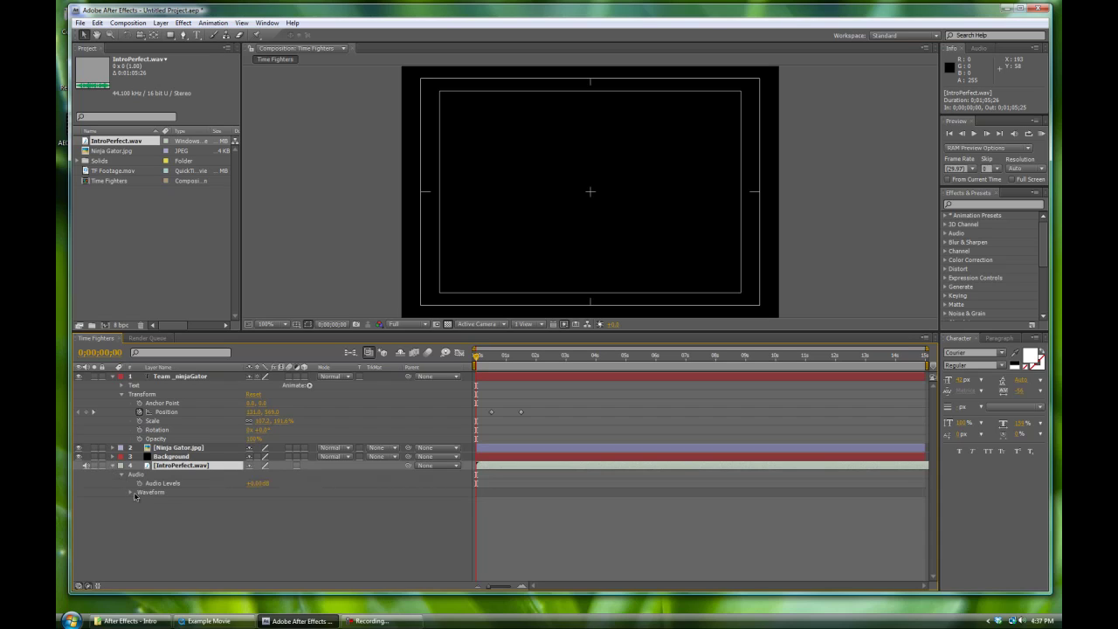
left_click(131, 493)
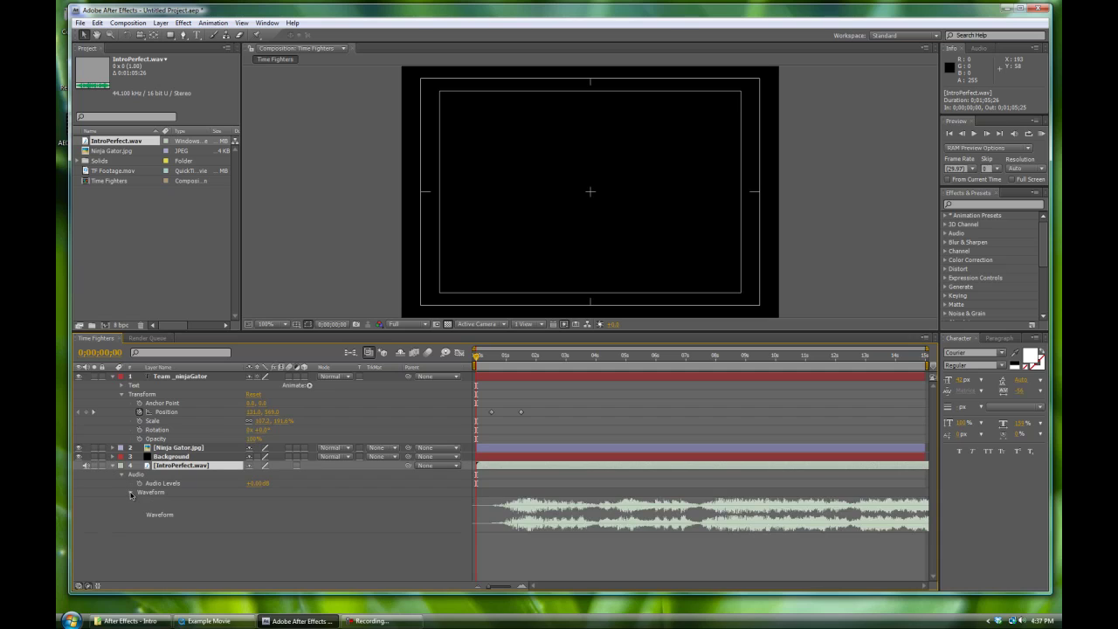
left_click_drag(477, 358, 428, 371)
left_click(131, 493)
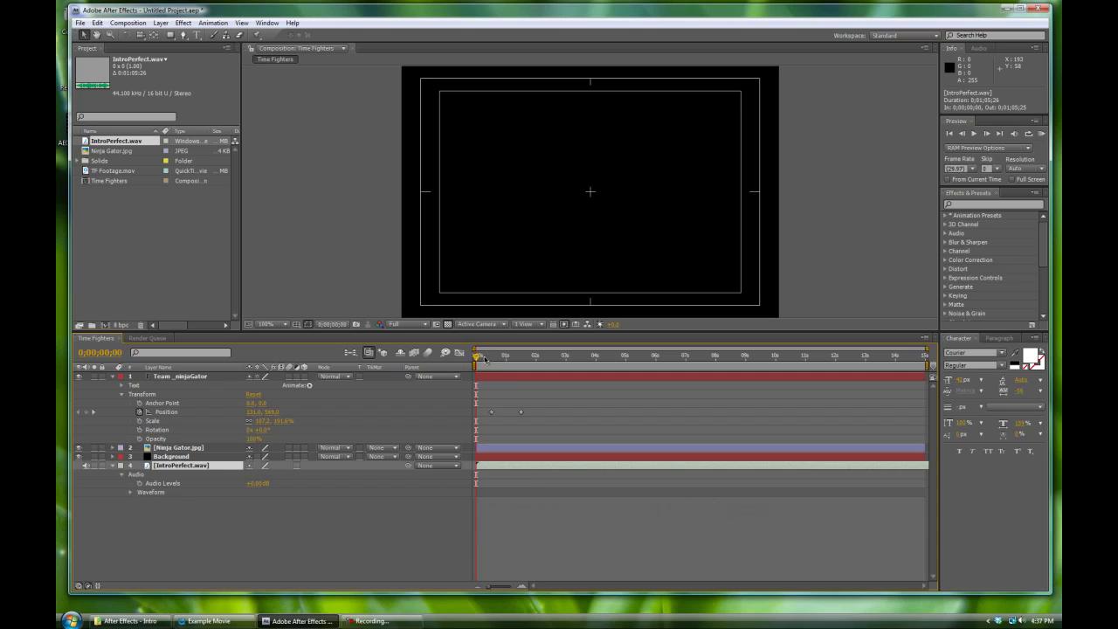
Step: Pull the work area end back to about 02;16 and RAM-preview the opening seconds
left_click_drag(478, 358, 487, 359)
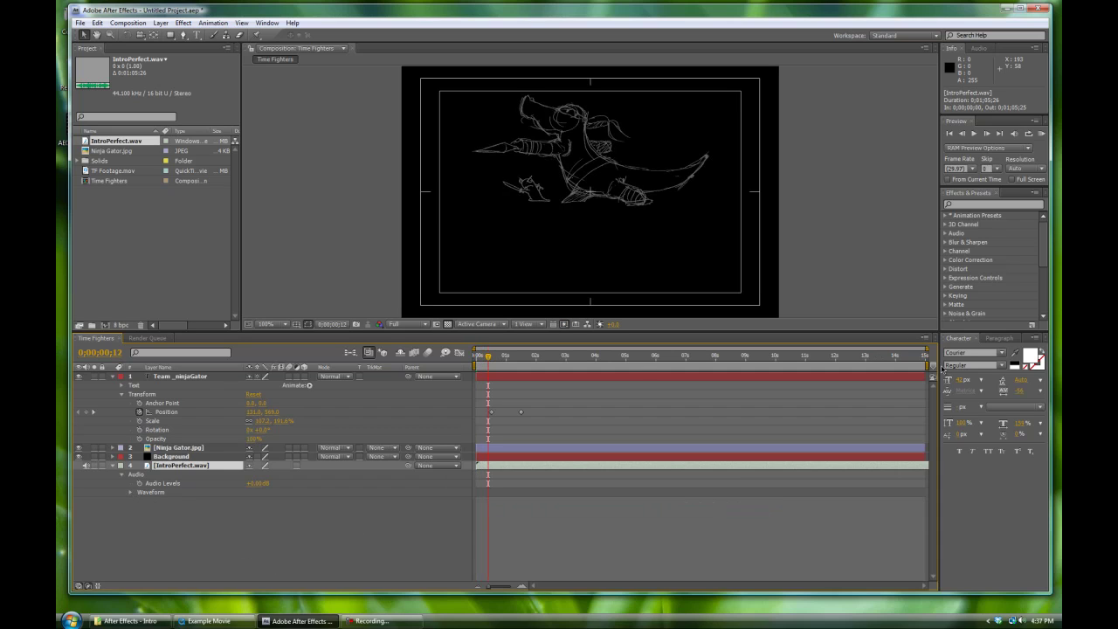
left_click_drag(927, 365, 566, 379)
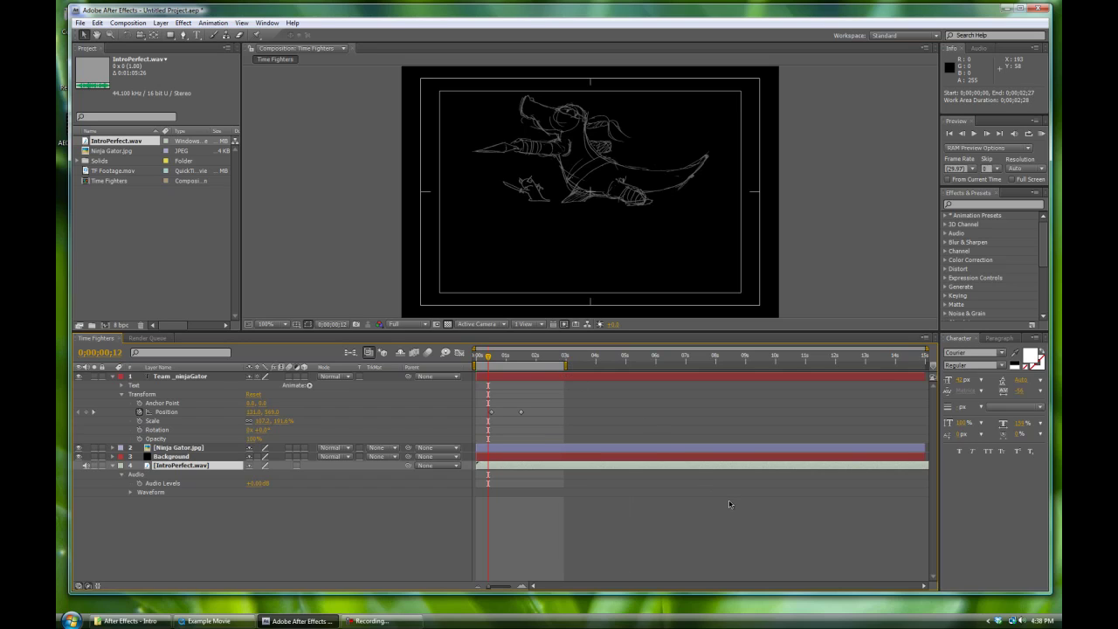
key("KP_0")
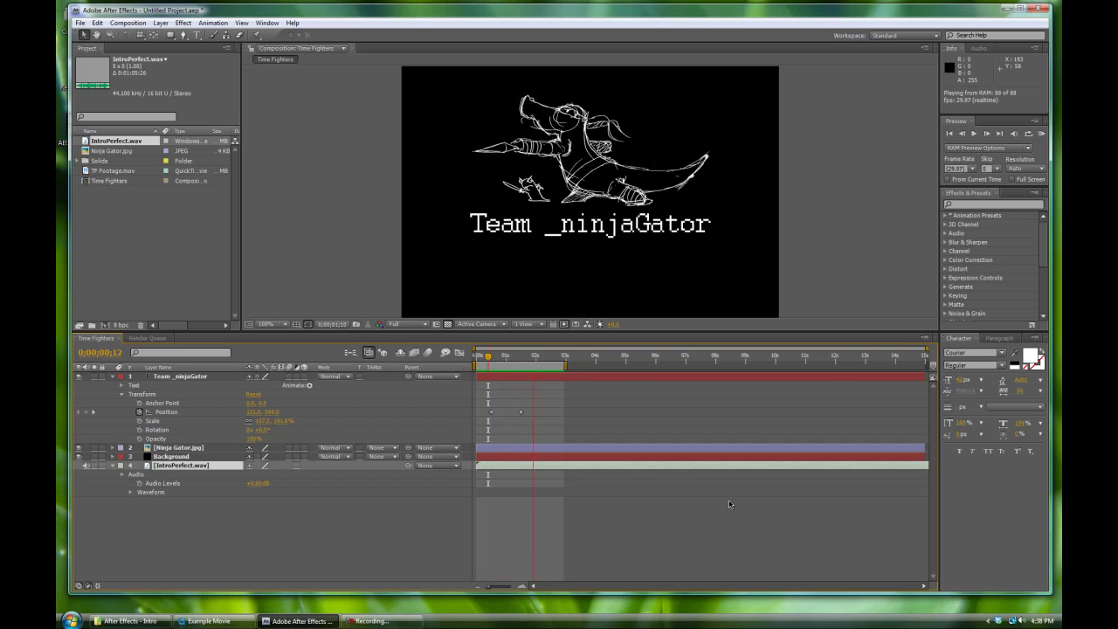
key("space")
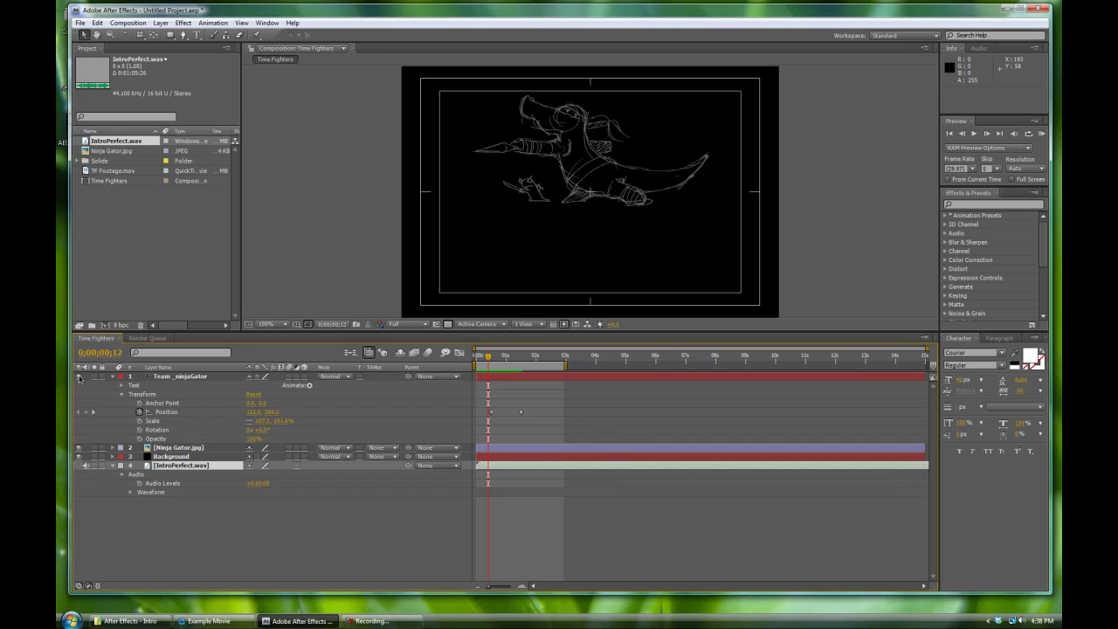
Step: Toggle the Ninja Gator sketch's visibility and mute IntroPerfect.wav, then preview without music
left_click(77, 449)
left_click(78, 449)
left_click(85, 465)
key("KP_0")
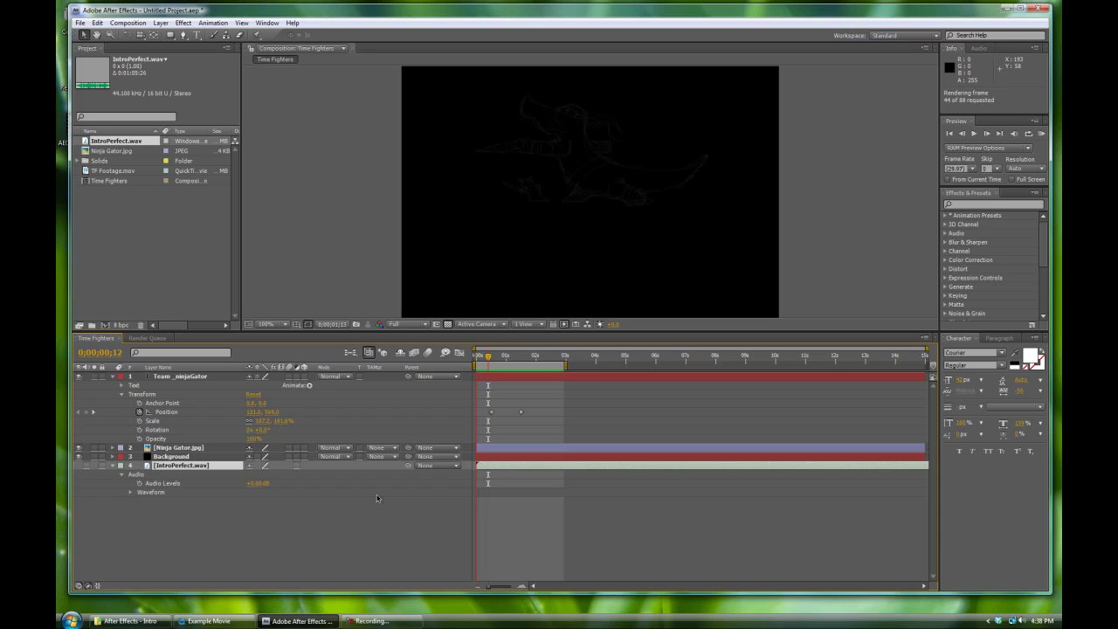
key("space")
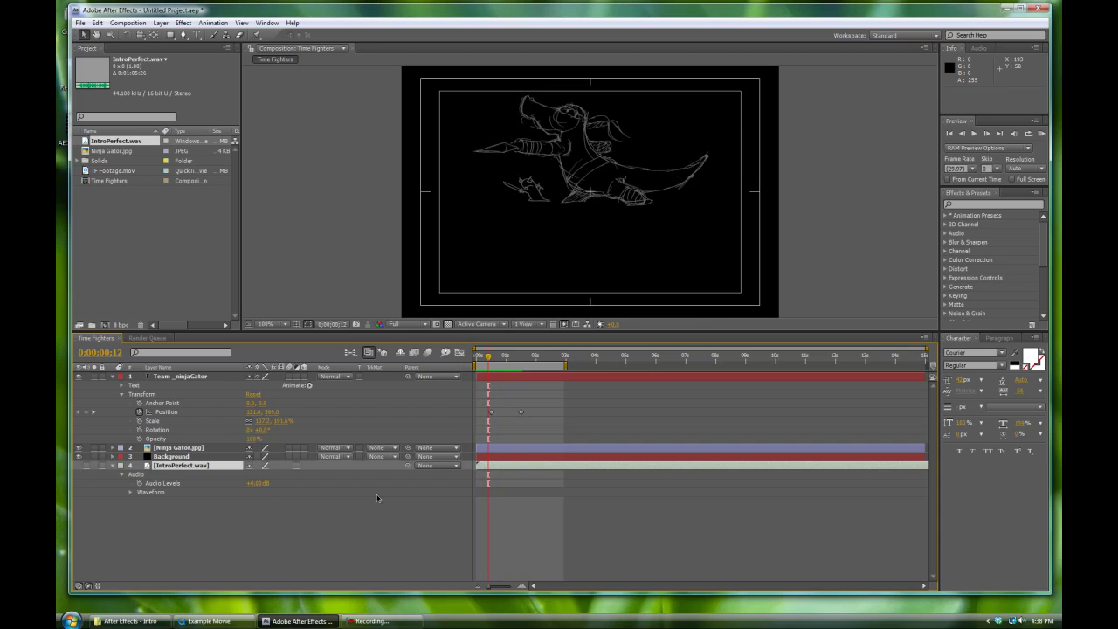
left_click_drag(490, 357, 498, 357)
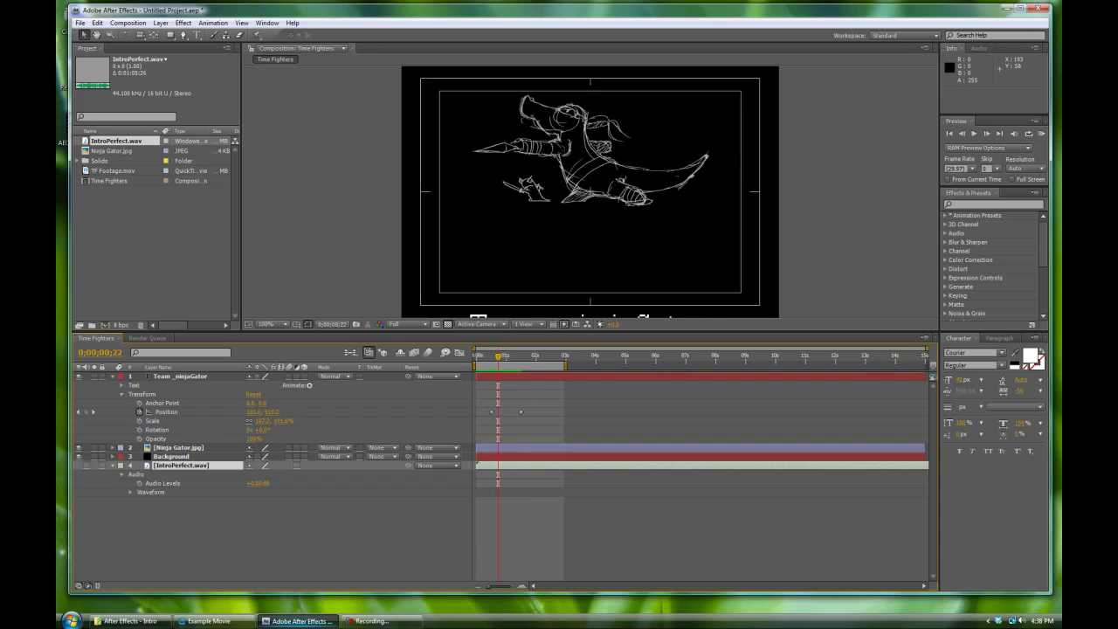
left_click(208, 621)
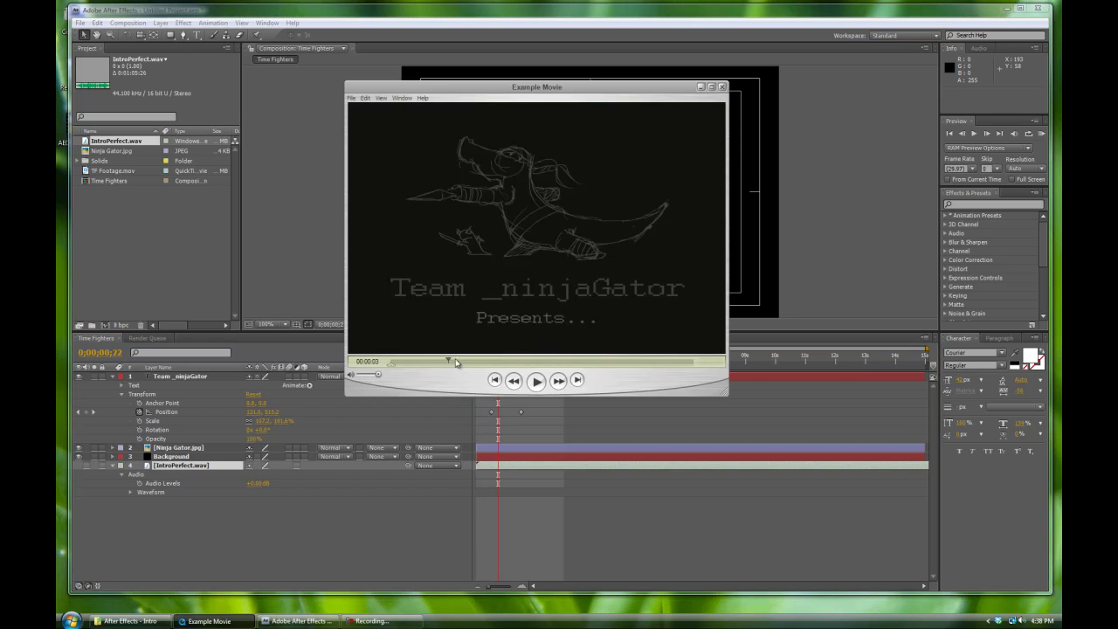
mouse_move(449, 360)
left_mouse_down()
mouse_move(407, 362)
mouse_move(423, 362)
left_mouse_up()
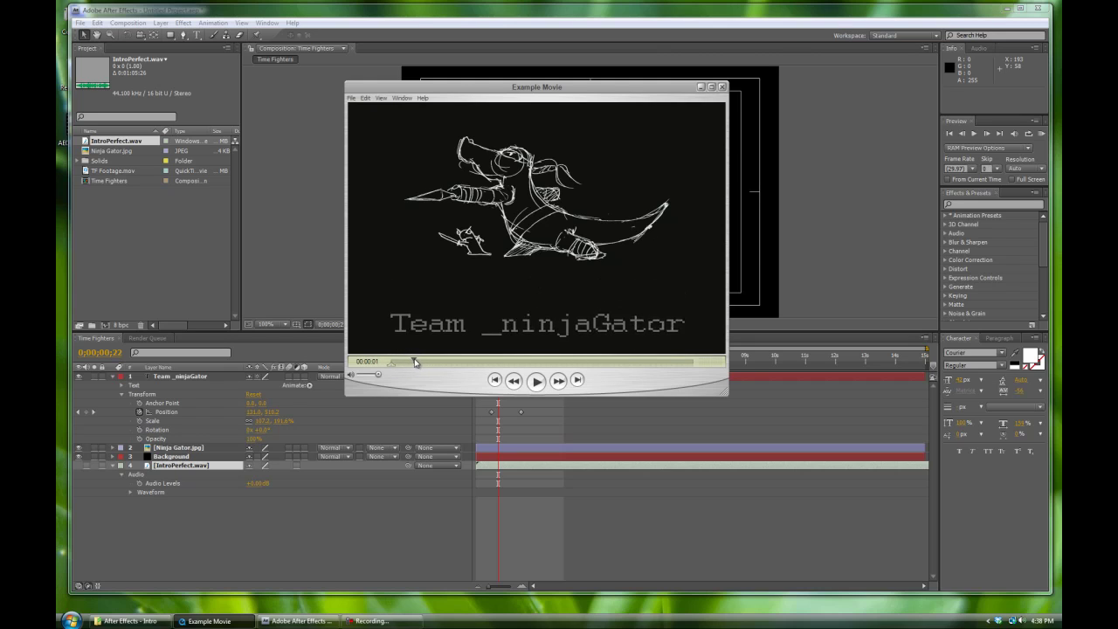
left_click(729, 164)
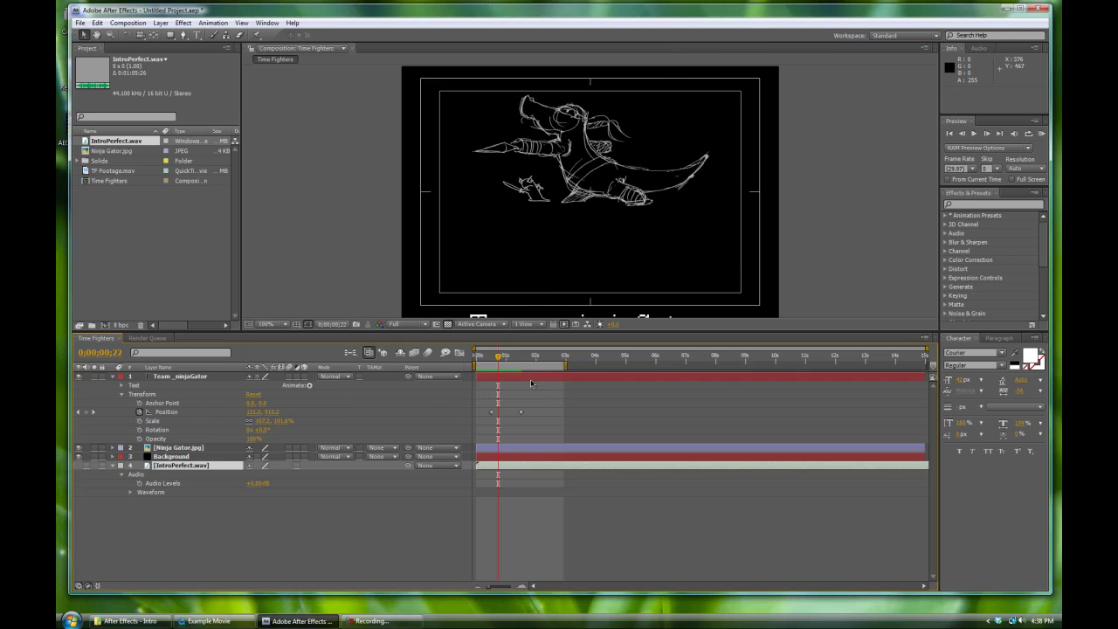
key("KP_0")
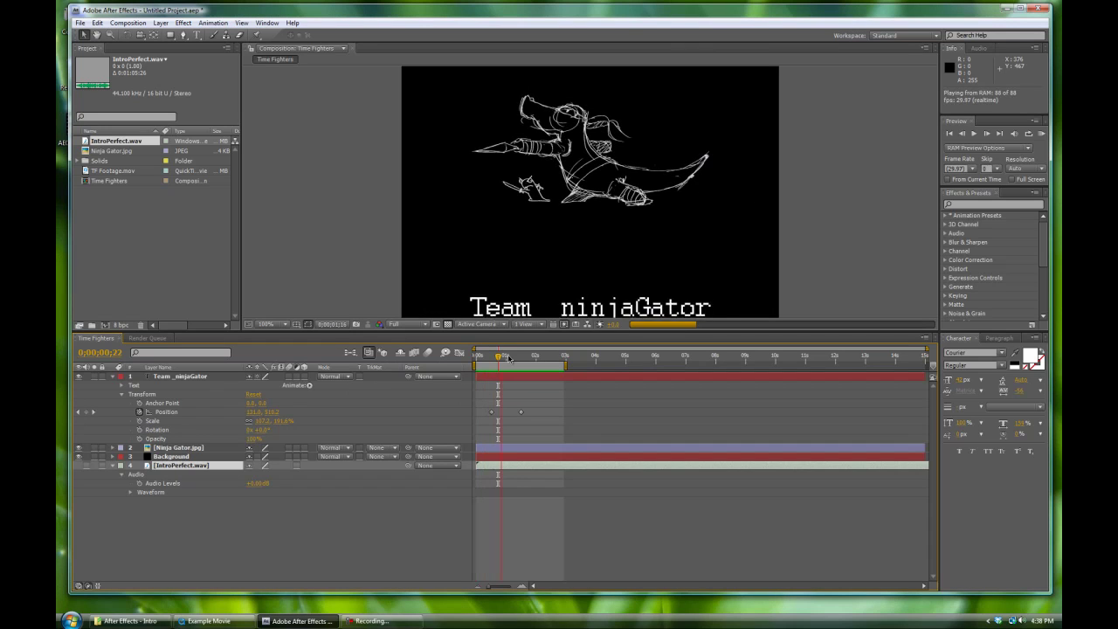
key("space")
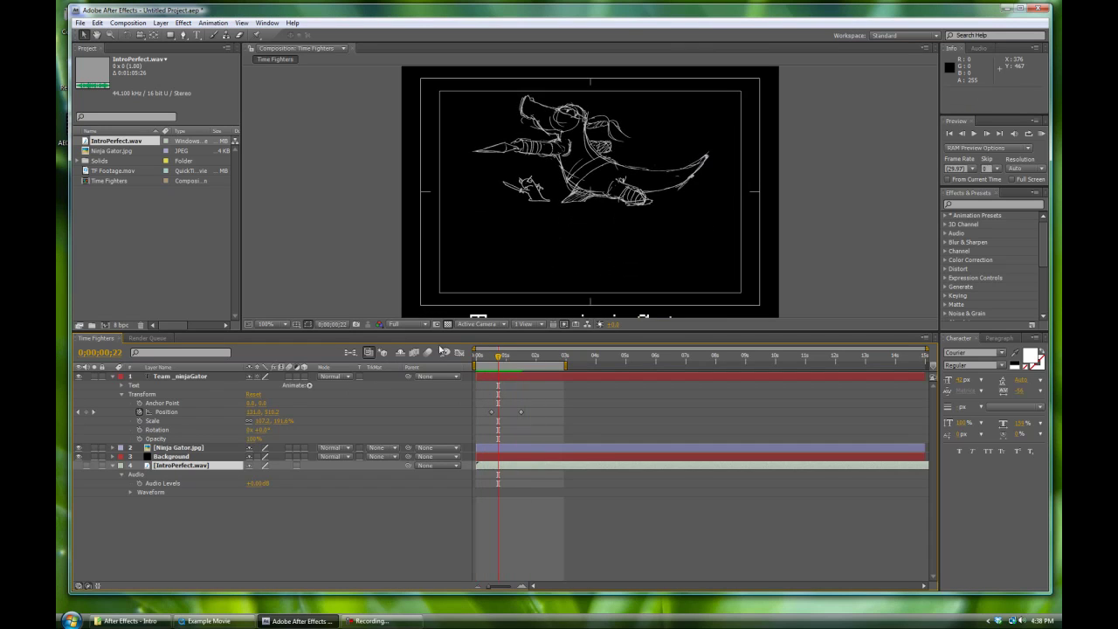
left_click_drag(502, 359, 511, 359)
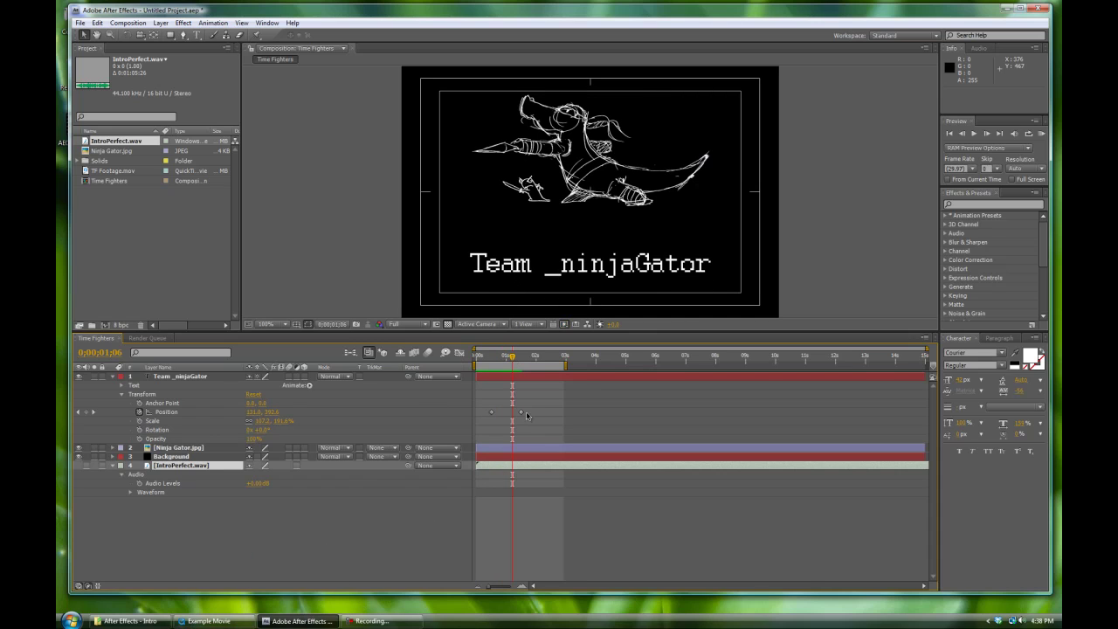
left_click_drag(513, 358, 522, 357)
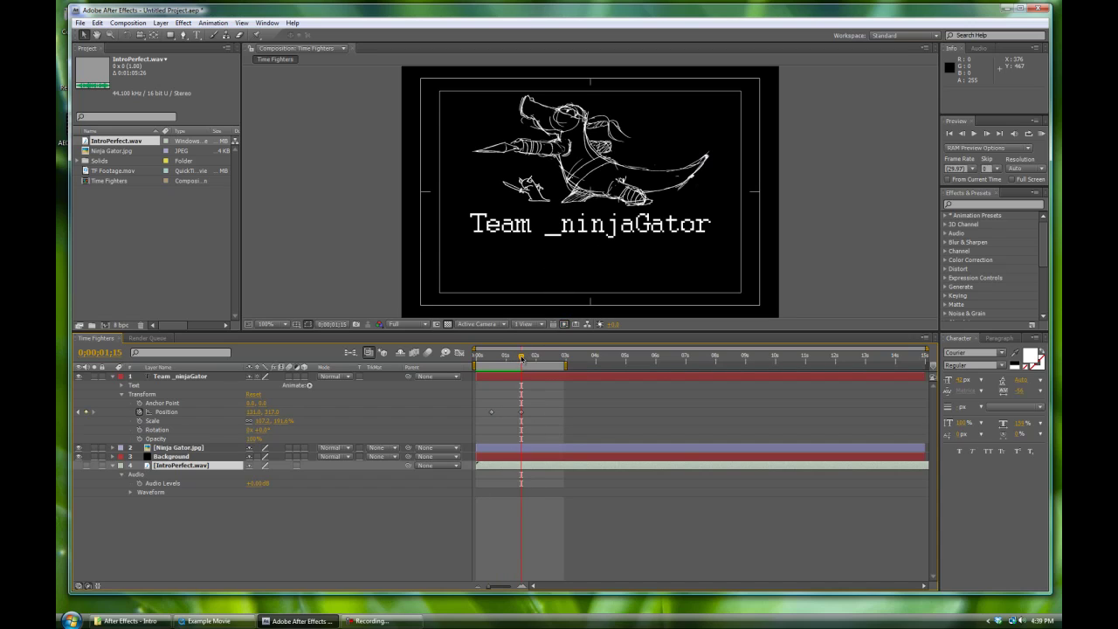
mouse_move(522, 358)
left_mouse_down()
mouse_move(491, 358)
mouse_move(514, 358)
mouse_move(509, 369)
left_mouse_up()
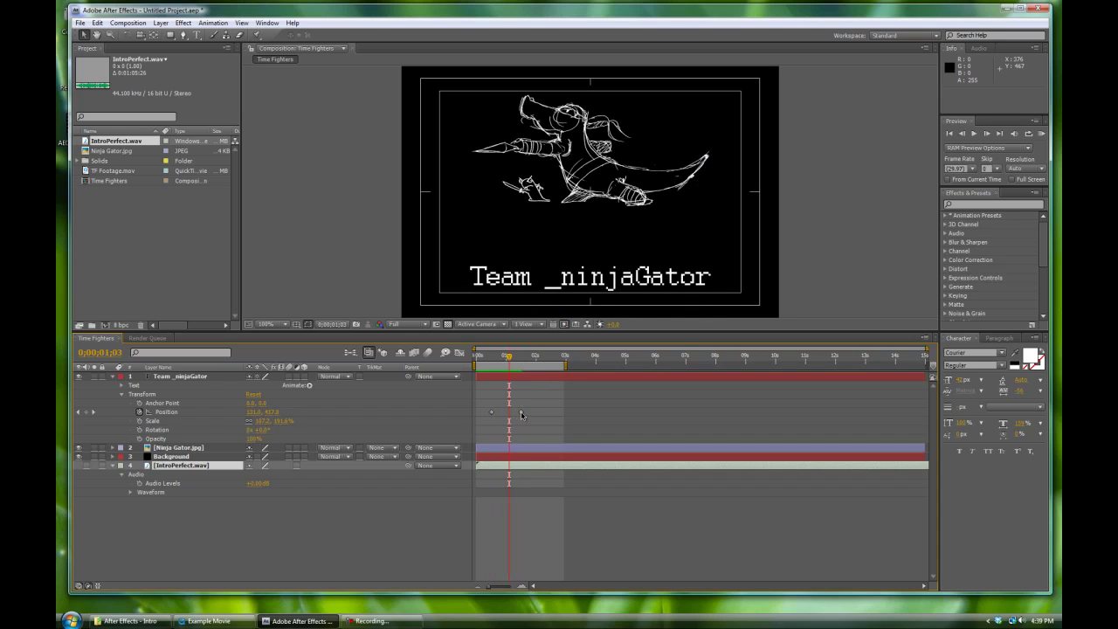
left_click(521, 411)
left_click(520, 358)
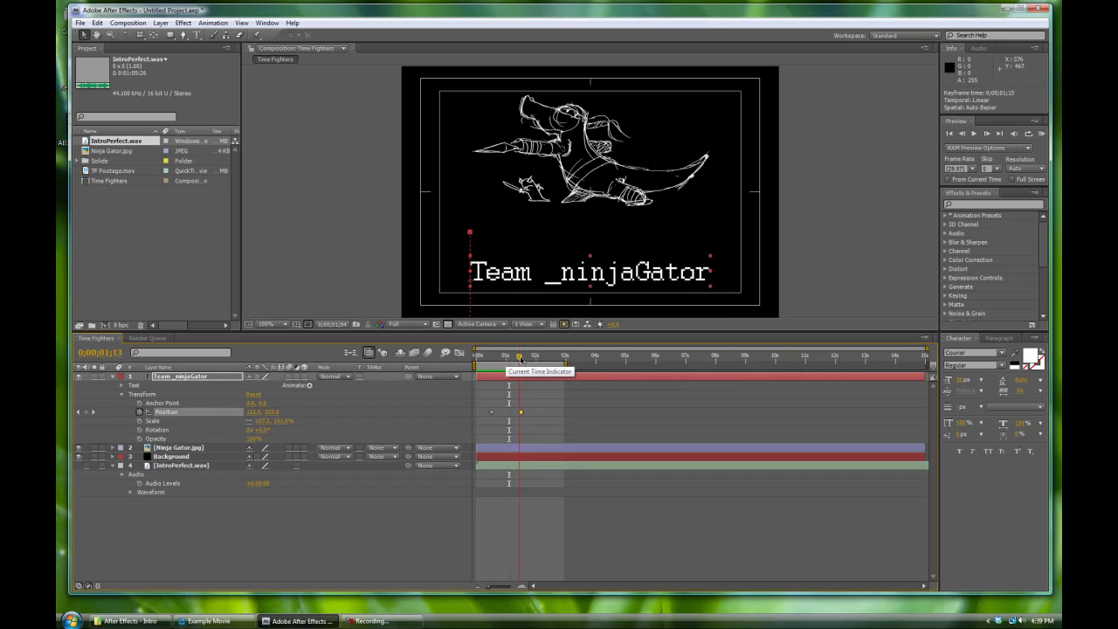
left_click_drag(521, 358, 513, 360)
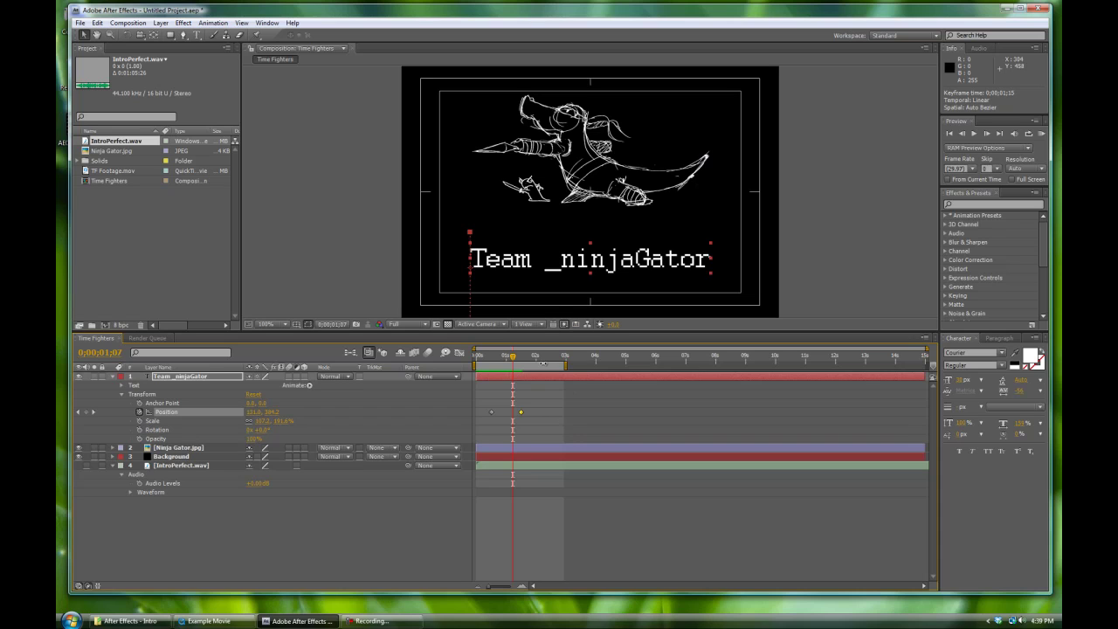
mouse_move(513, 360)
left_mouse_down()
mouse_move(491, 360)
mouse_move(514, 359)
left_mouse_up()
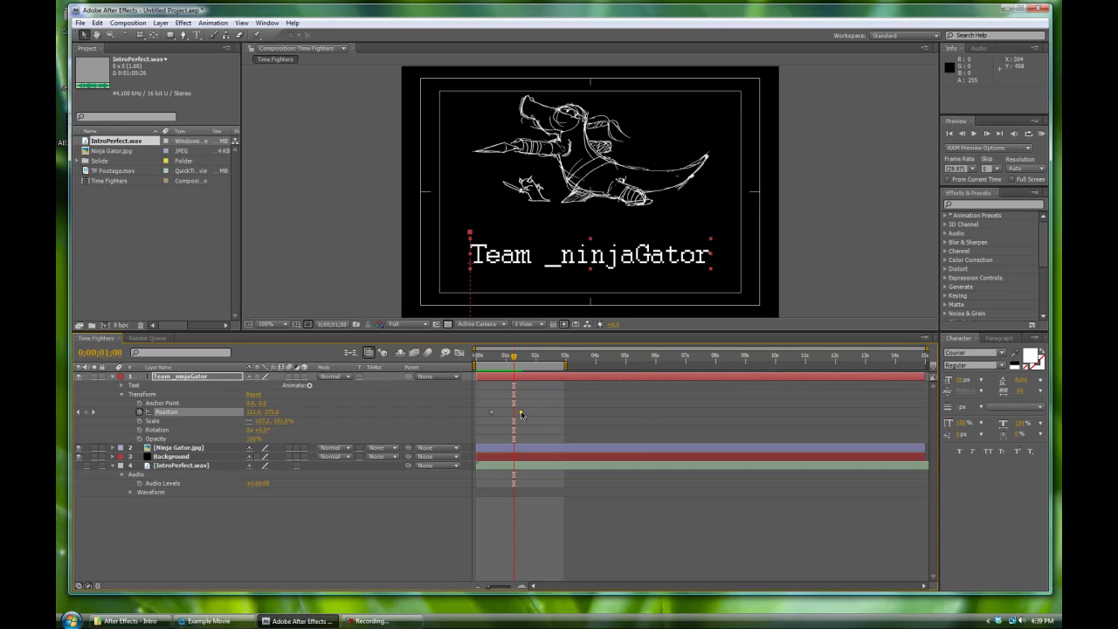
right_click(522, 414)
mouse_move(594, 533)
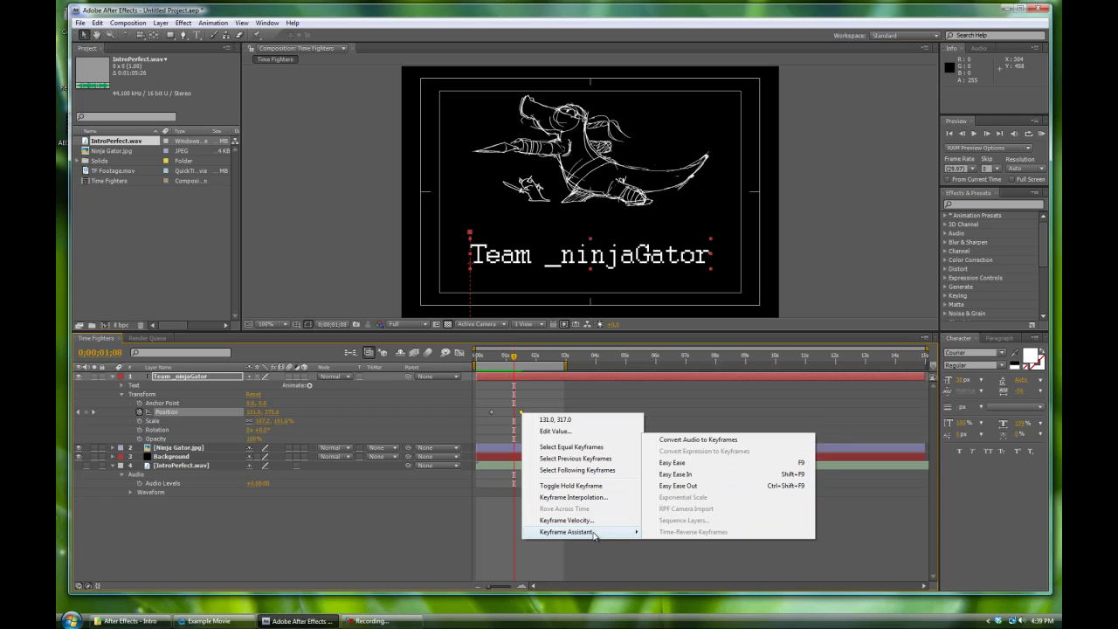
left_click(704, 470)
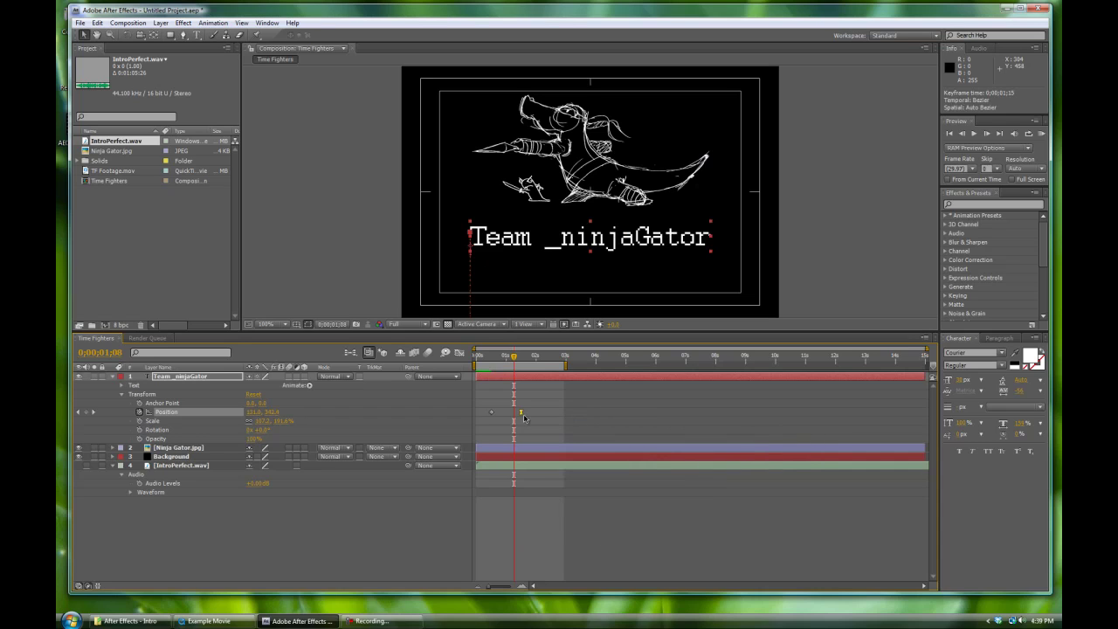
left_click_drag(517, 359, 500, 359)
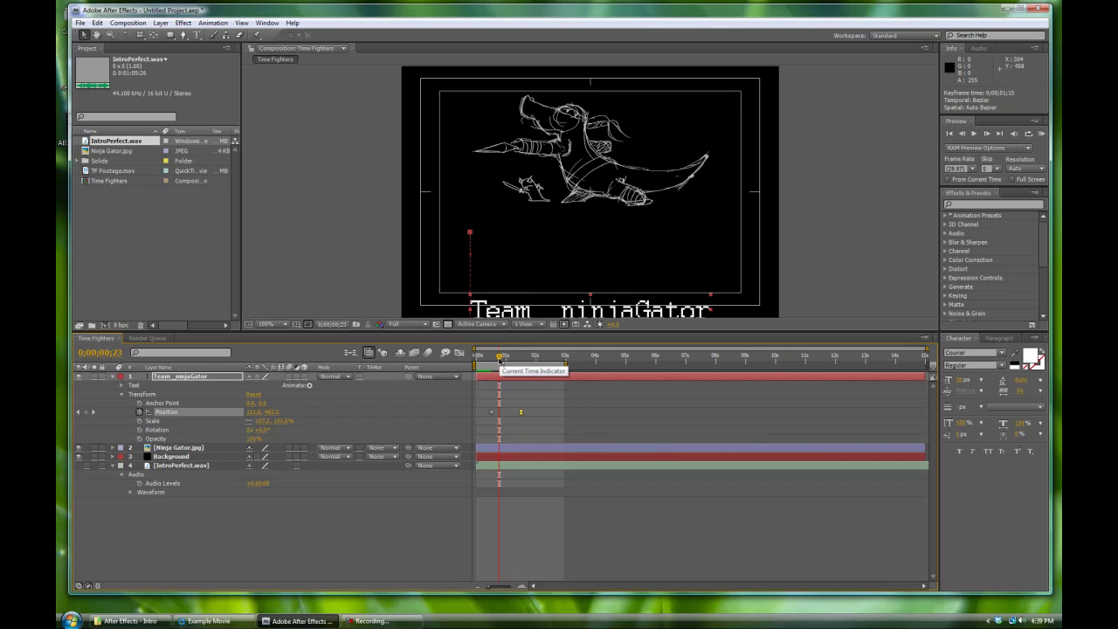
key("space")
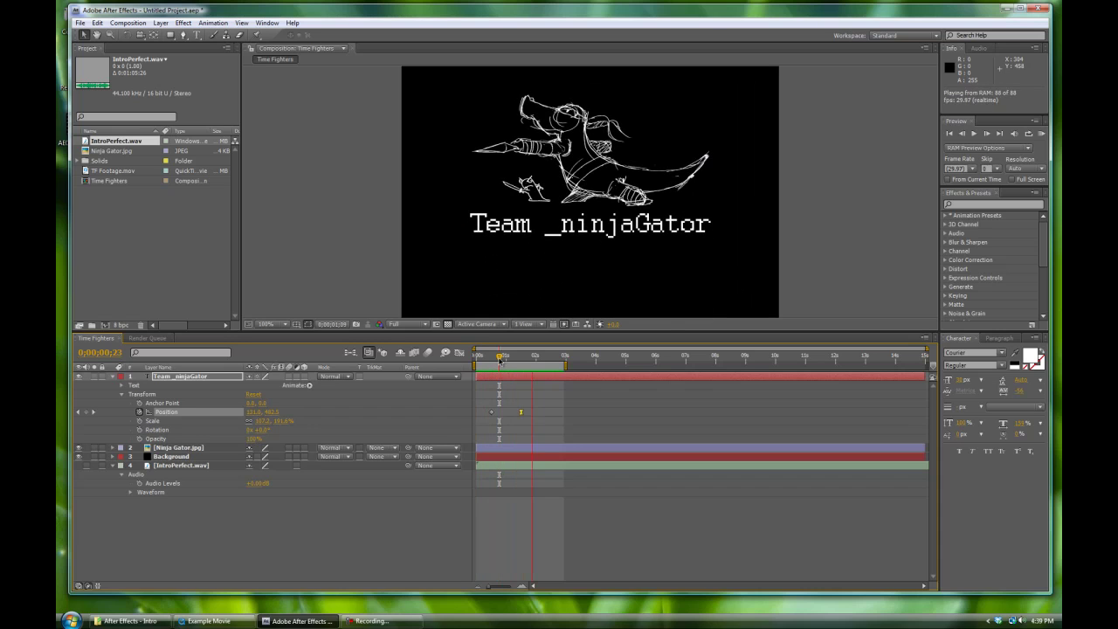
key("space")
left_click_drag(500, 359, 509, 359)
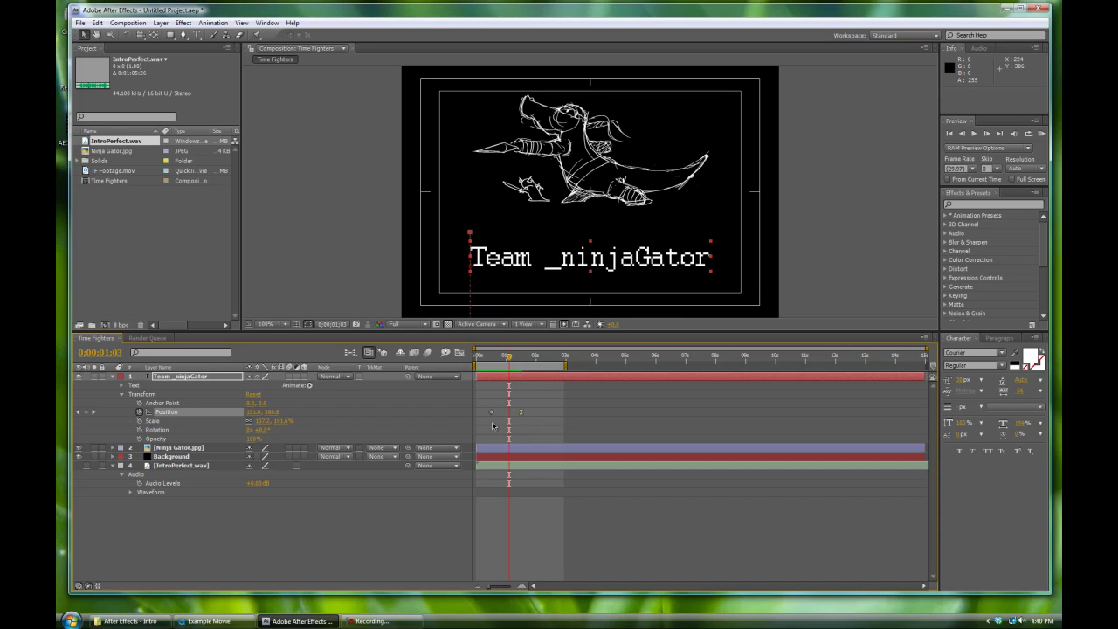
scroll(489, 591, "up", 5)
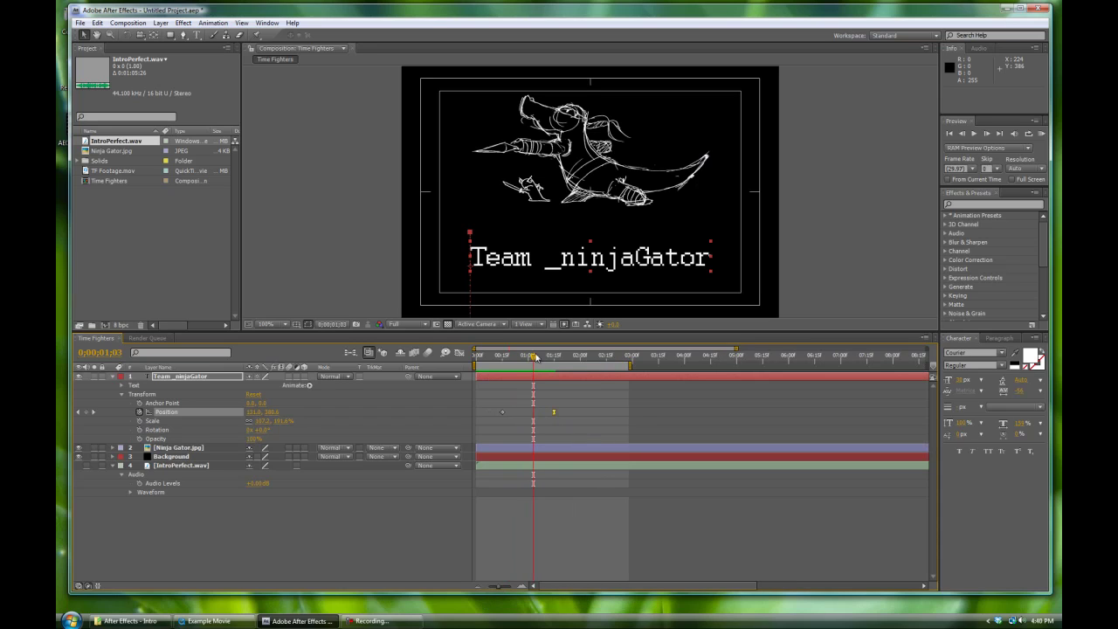
mouse_move(534, 359)
left_mouse_down()
mouse_move(547, 359)
mouse_move(537, 359)
left_mouse_up()
Step: Undo the easing on the title's ending Position keyframe, leaving its options unchanged
key("ctrl+z")
right_click(554, 413)
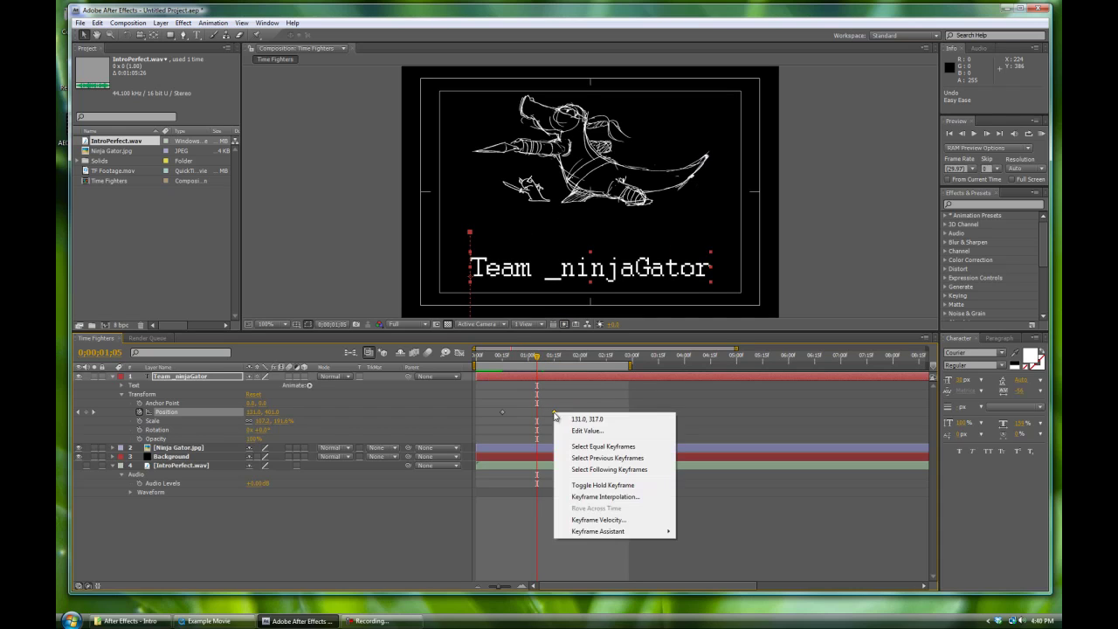
mouse_move(646, 532)
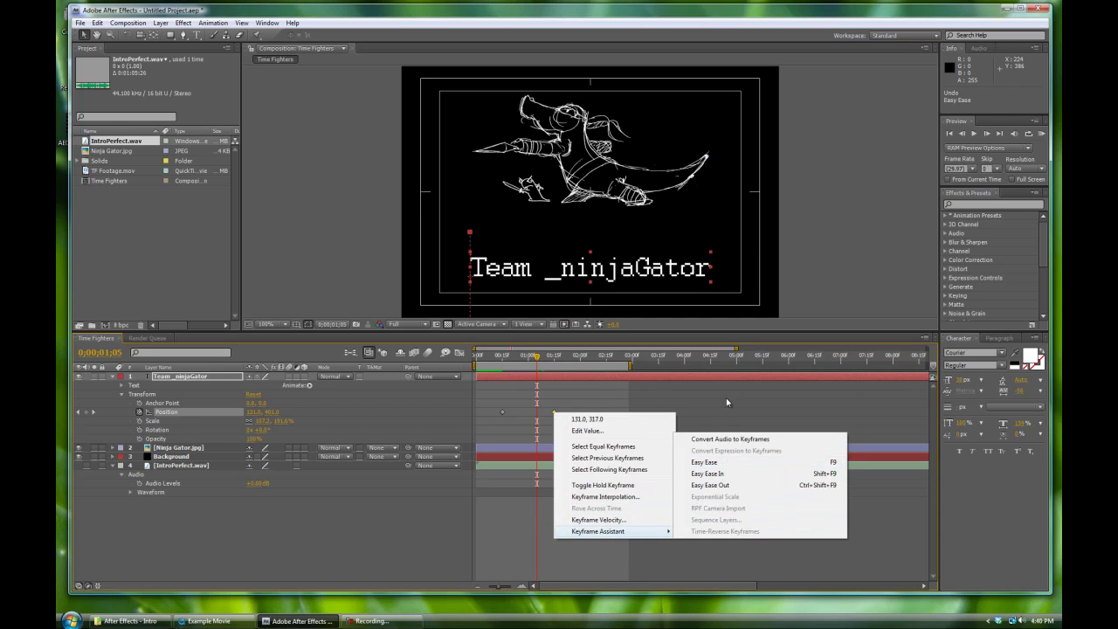
left_click(727, 398)
left_click_drag(537, 359, 548, 359)
Step: Nudge the title slightly higher at its ending Position keyframe and RAM-preview the result
left_click(554, 412)
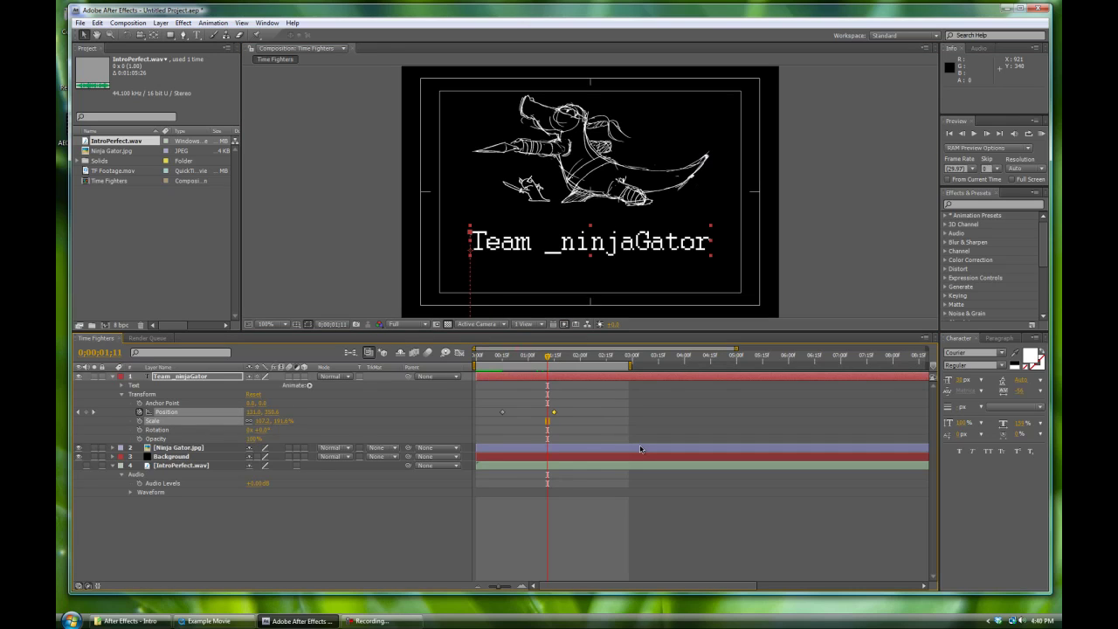
key("shift+Up")
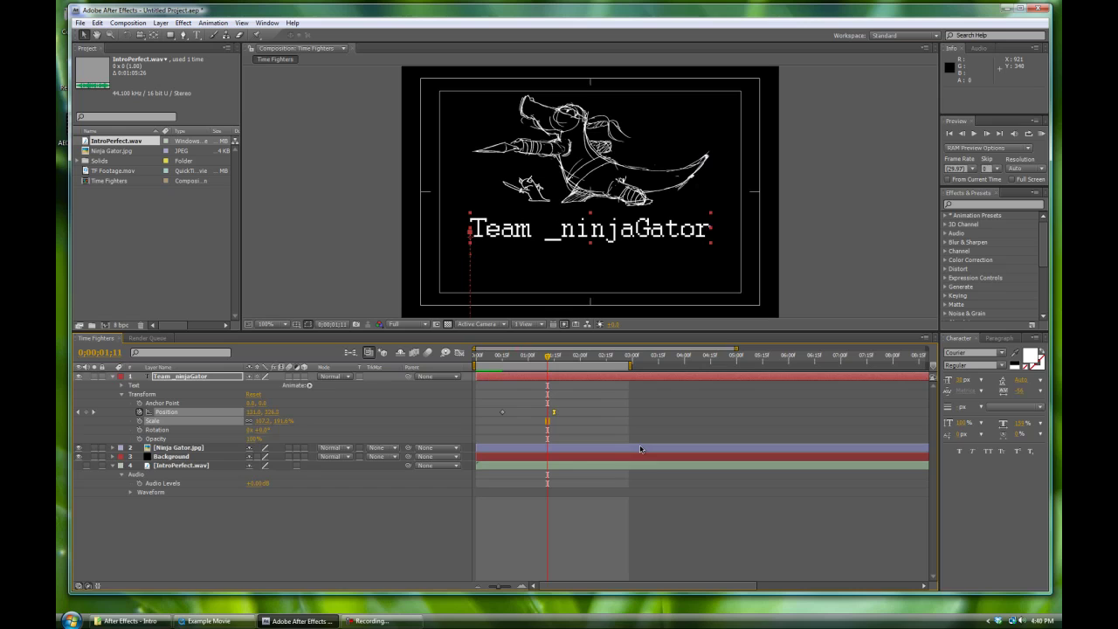
left_click_drag(553, 359, 541, 358)
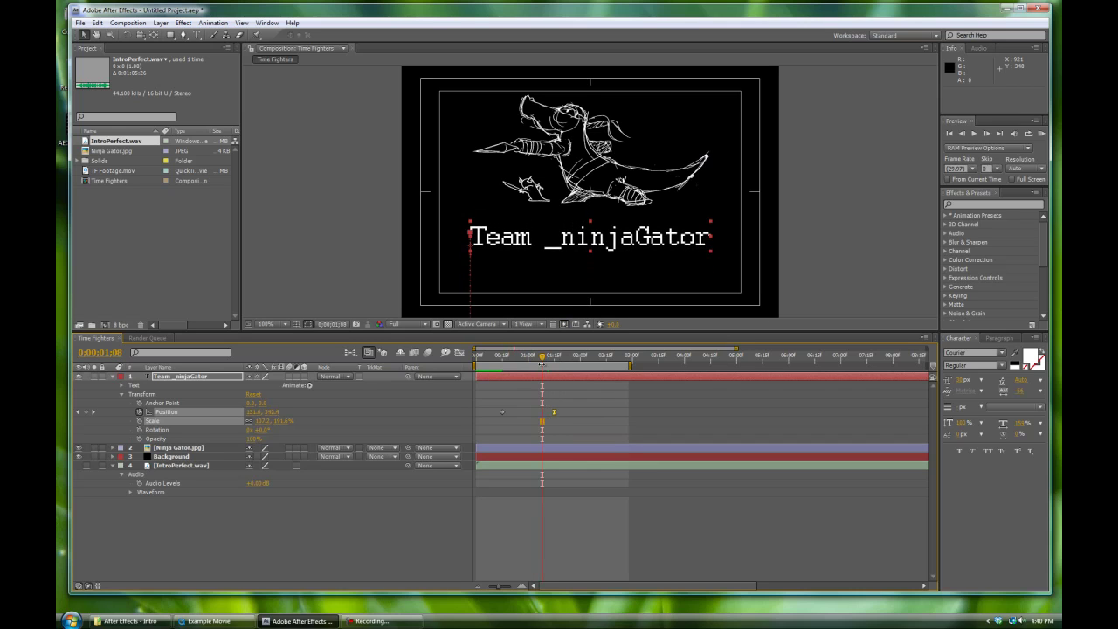
key("KP_0")
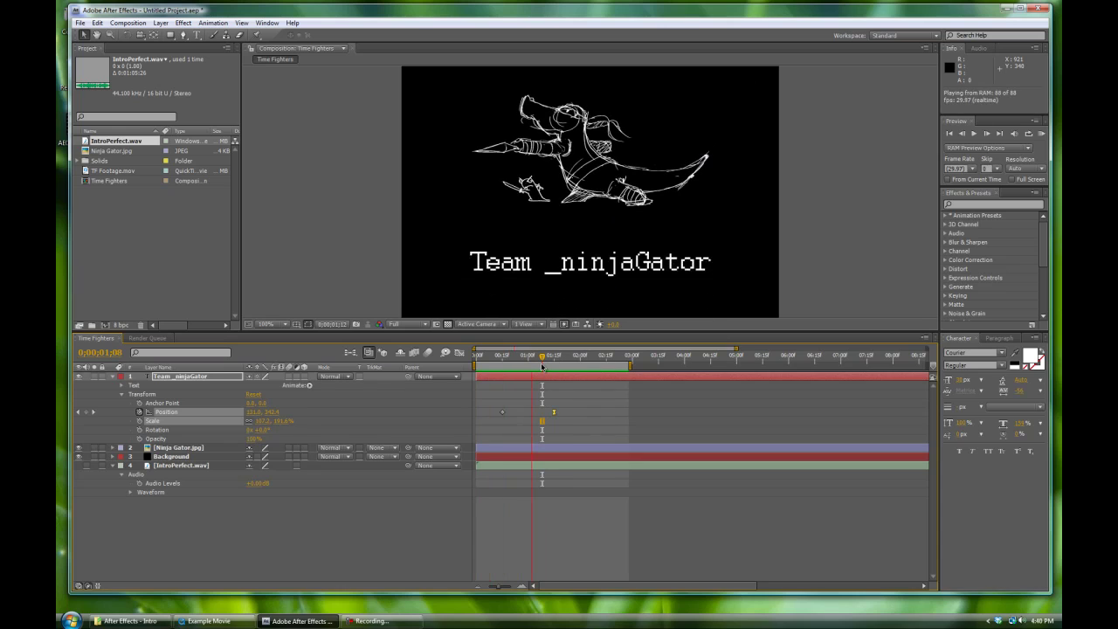
key("space")
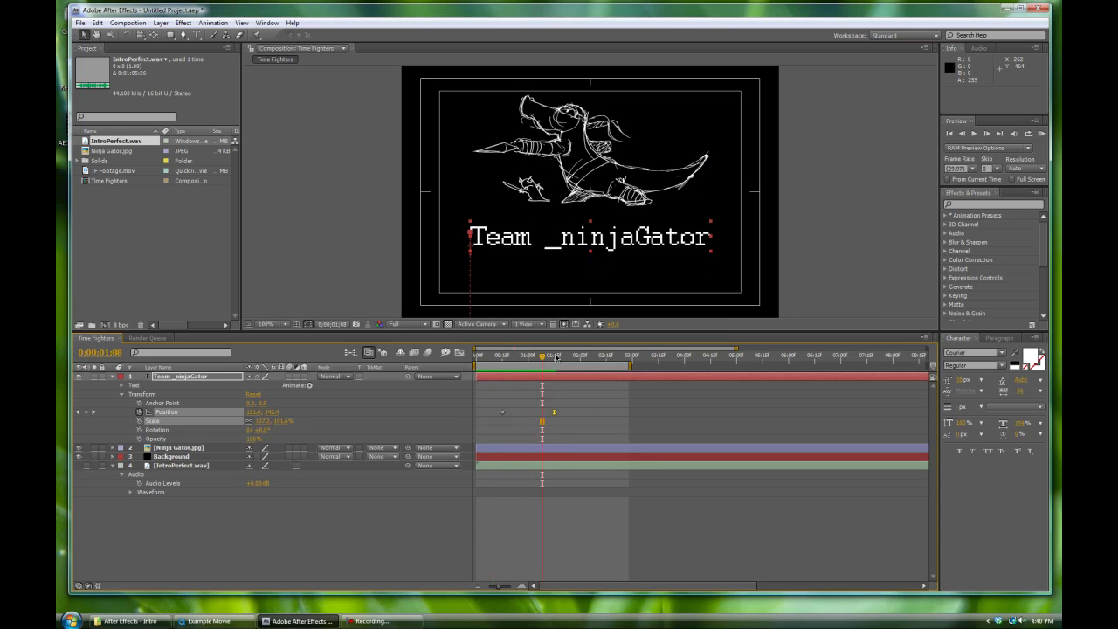
left_click(210, 621)
left_click_drag(414, 361, 414, 361)
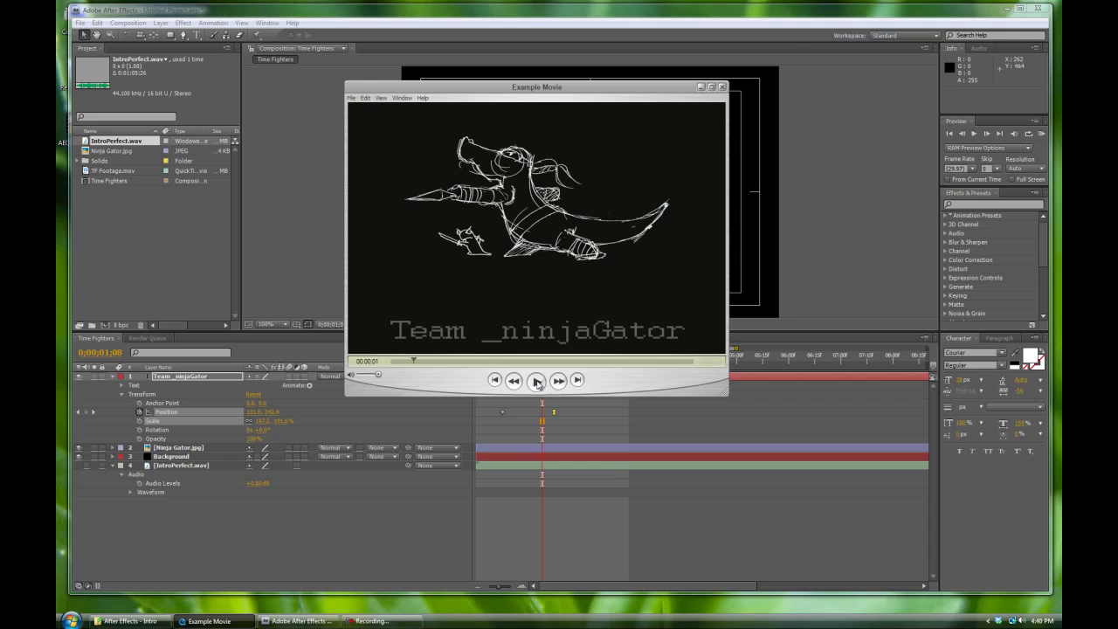
left_click(700, 87)
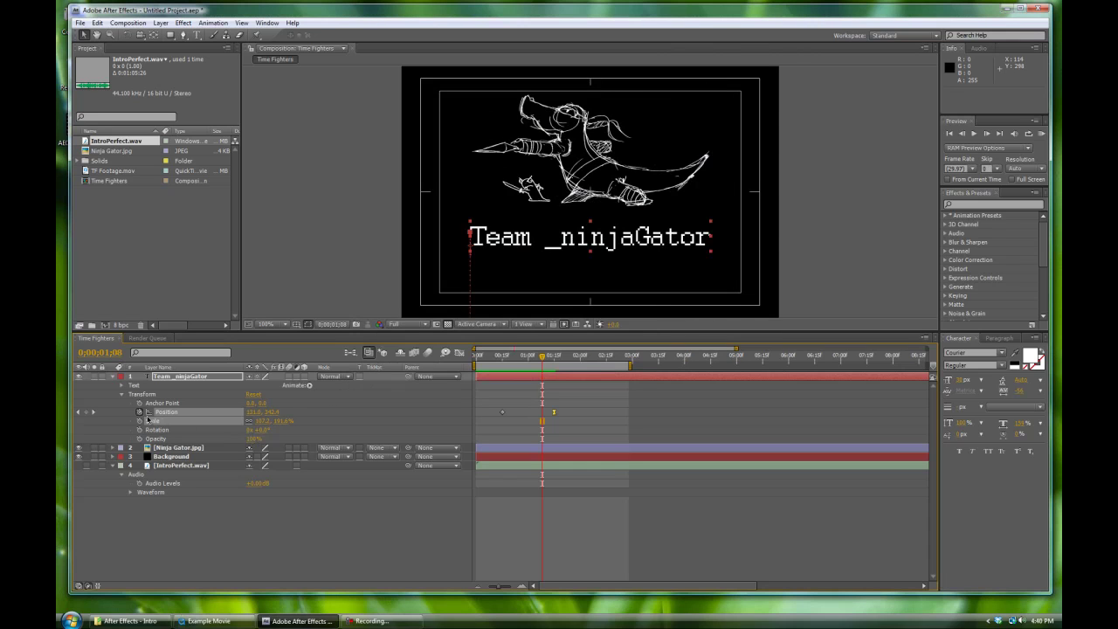
left_click(123, 395)
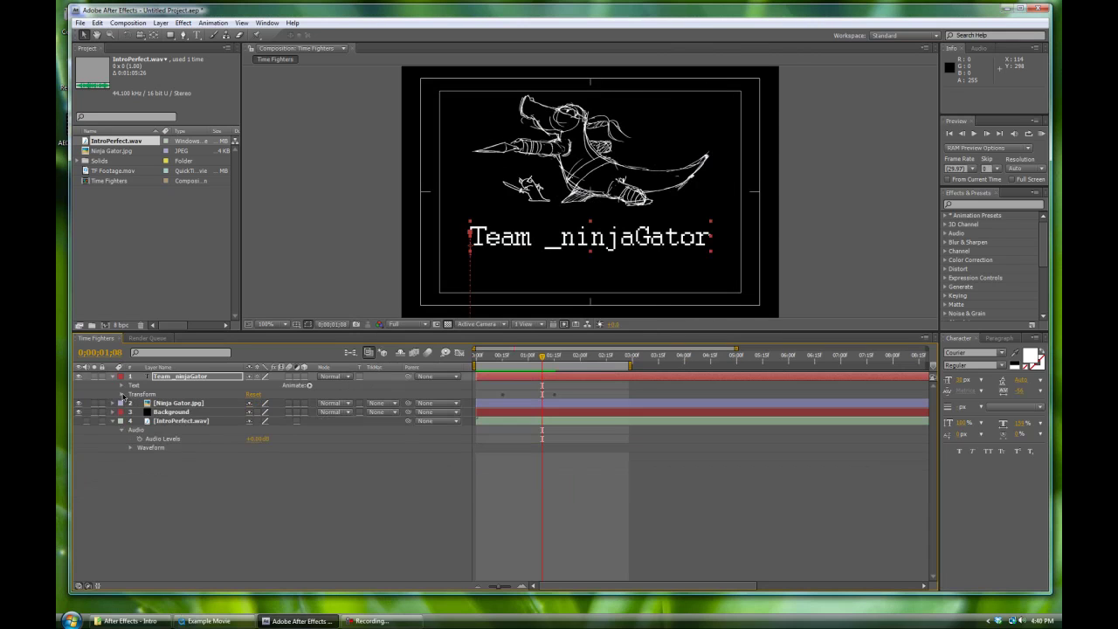
left_click(124, 395)
left_click(123, 395)
left_click(124, 395)
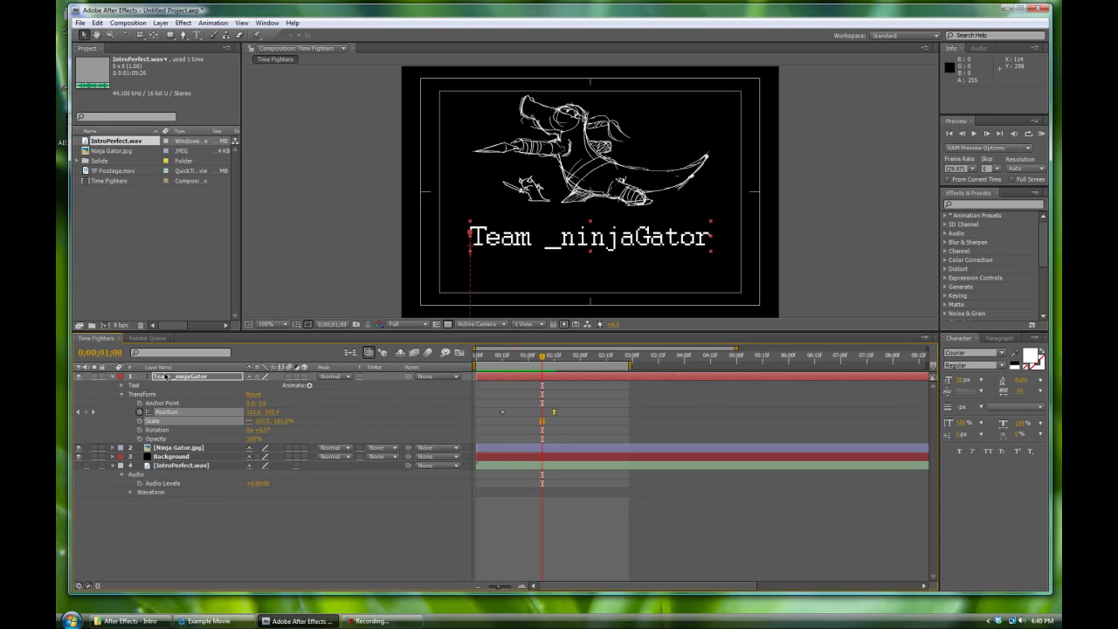
left_click(179, 447)
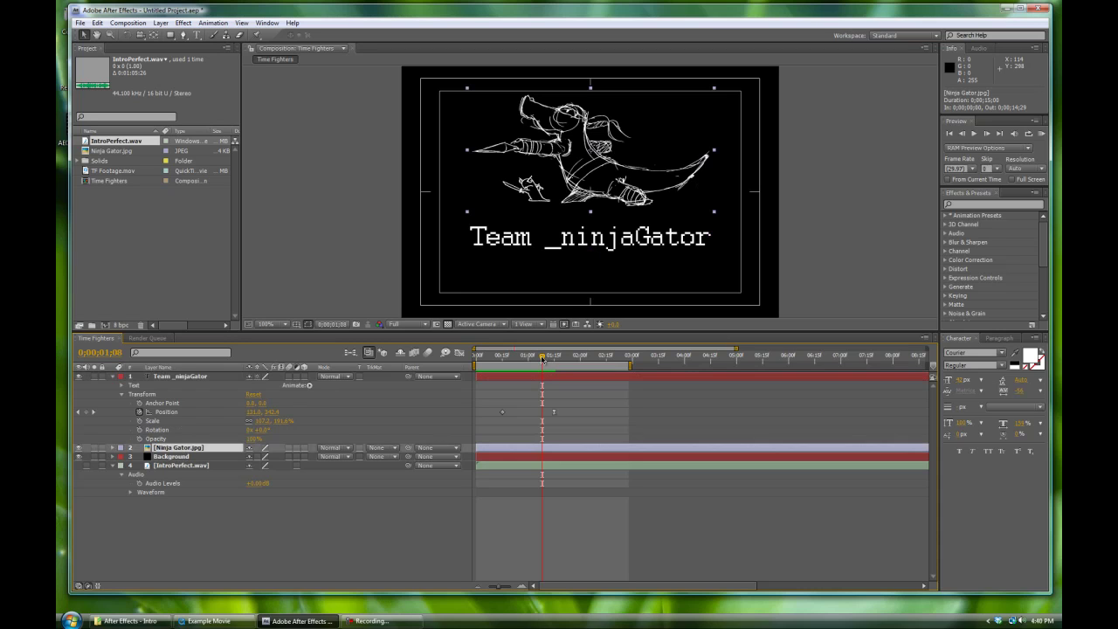
mouse_move(543, 359)
left_mouse_down()
mouse_move(519, 361)
mouse_move(538, 361)
left_mouse_up()
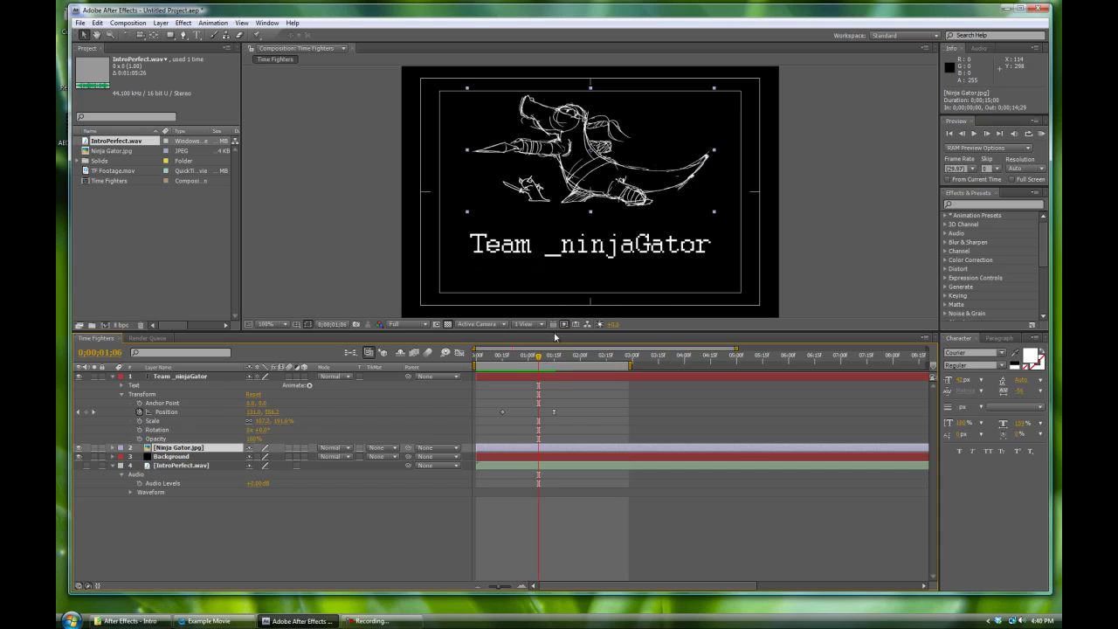
left_click_drag(541, 360, 518, 359)
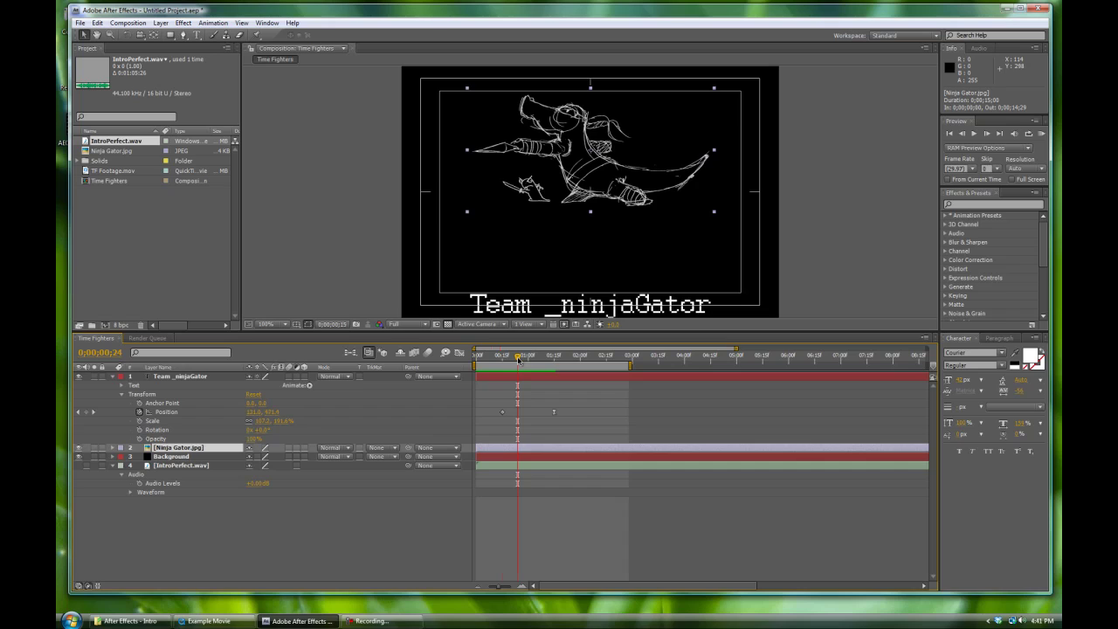
left_click_drag(519, 359, 504, 360)
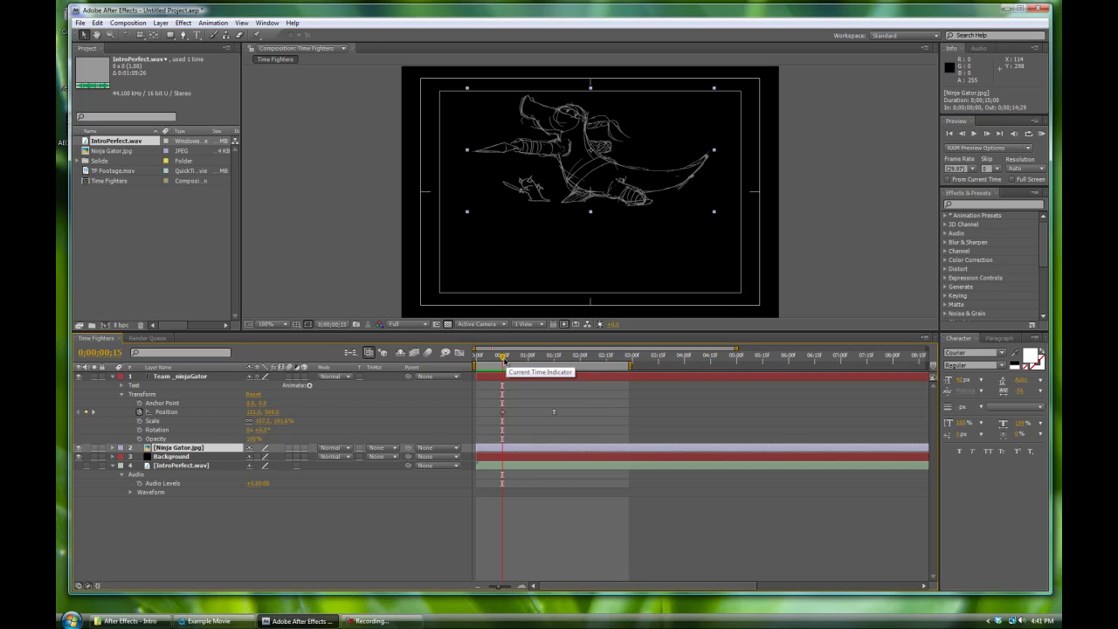
key("KP_0")
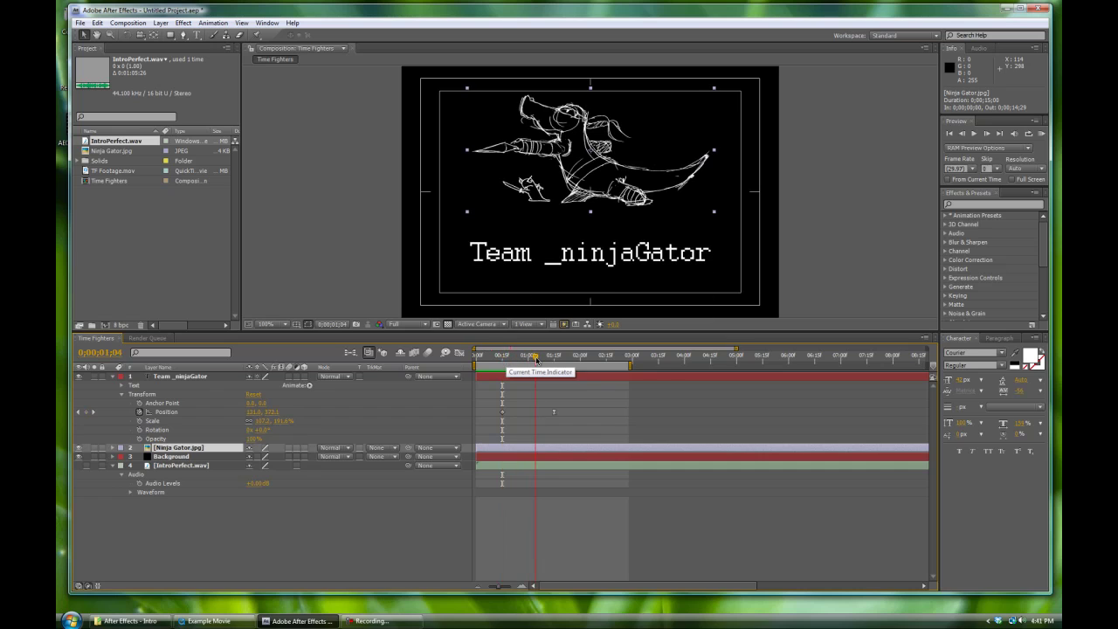
key("space")
left_click_drag(504, 360, 533, 360)
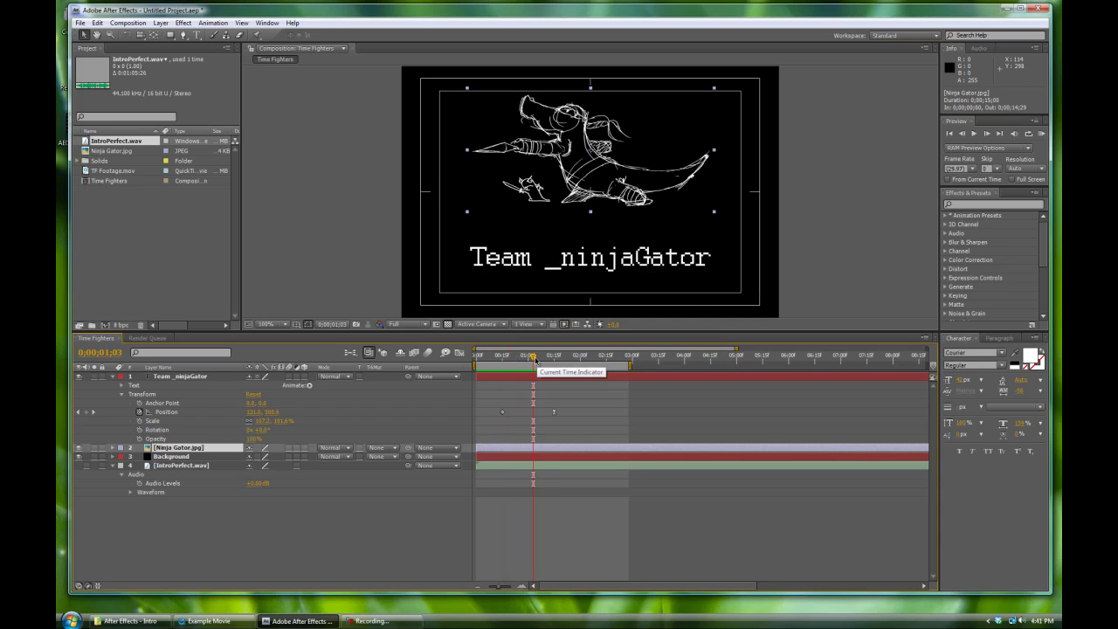
left_click_drag(534, 360, 503, 360)
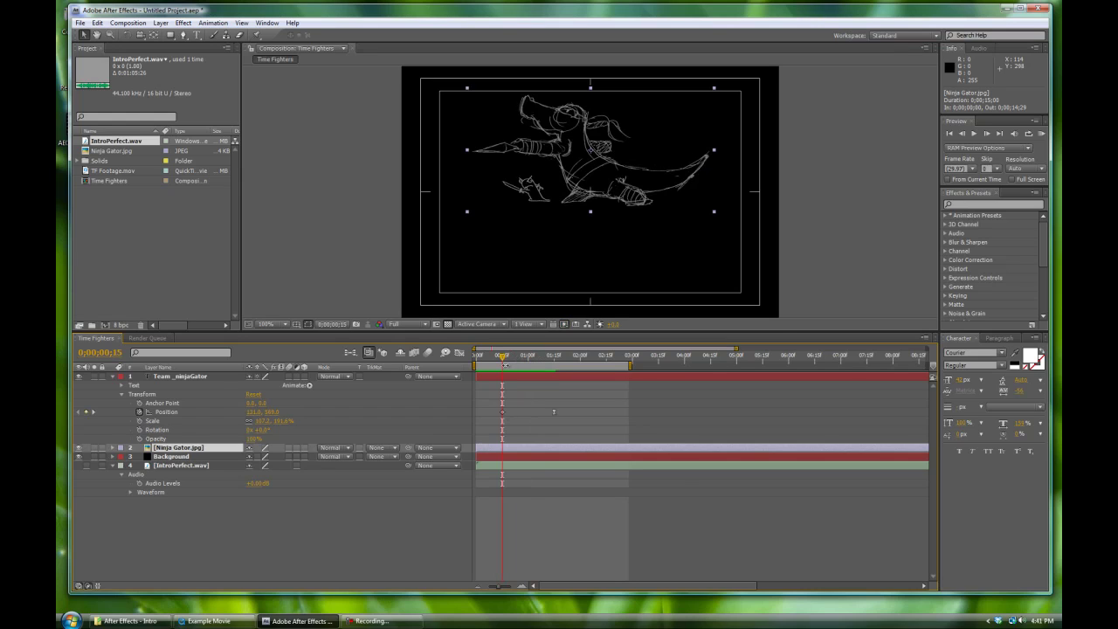
left_click_drag(503, 358, 554, 358)
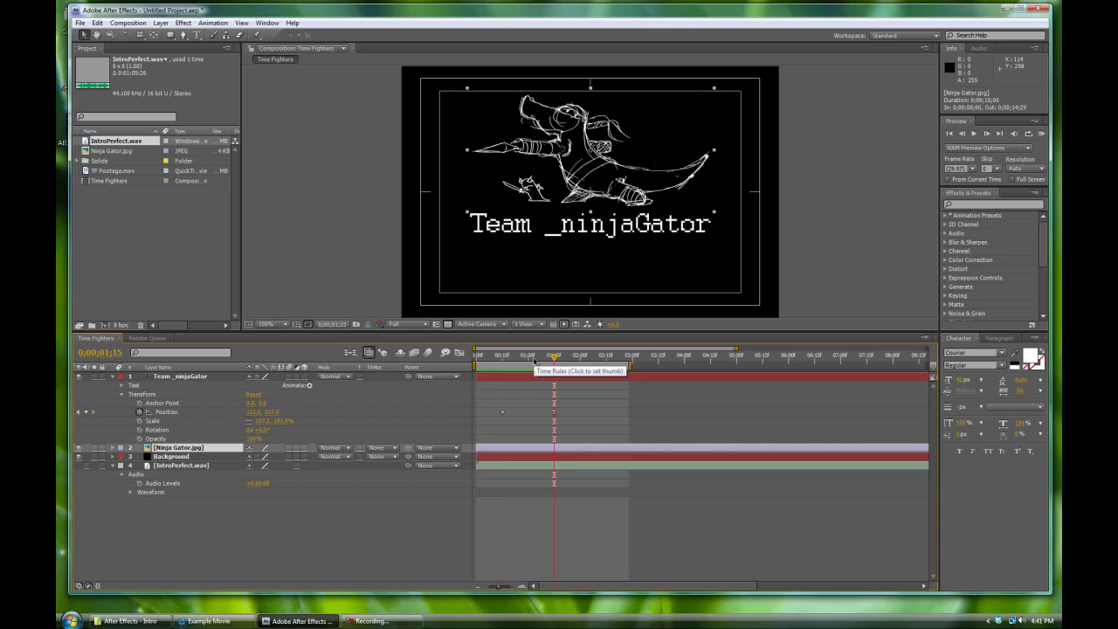
key("j")
key("k")
key("j")
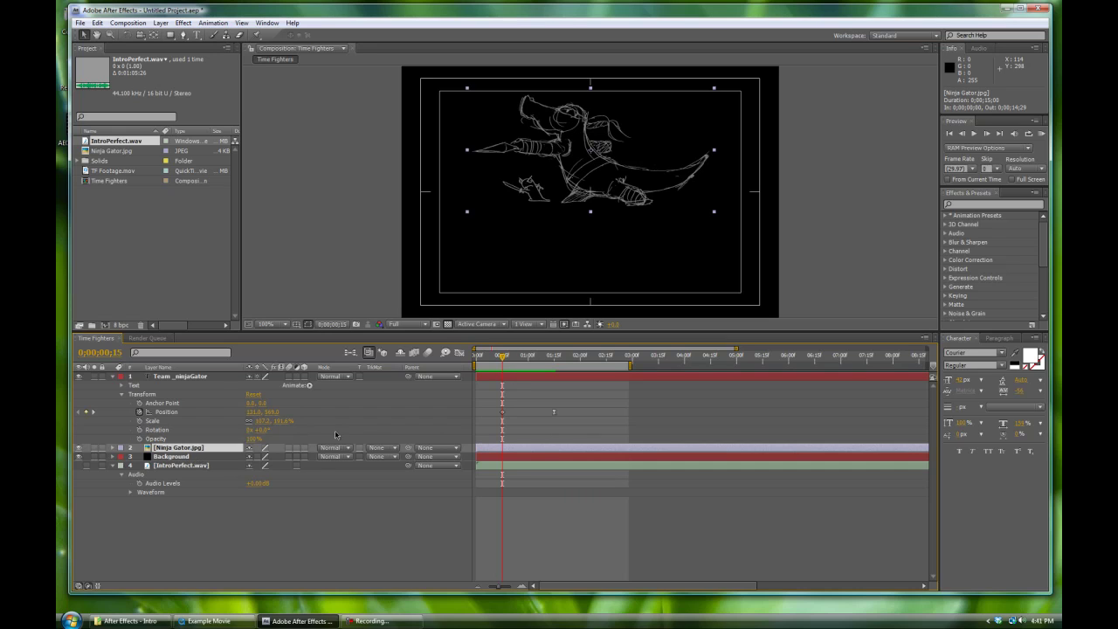
key("k")
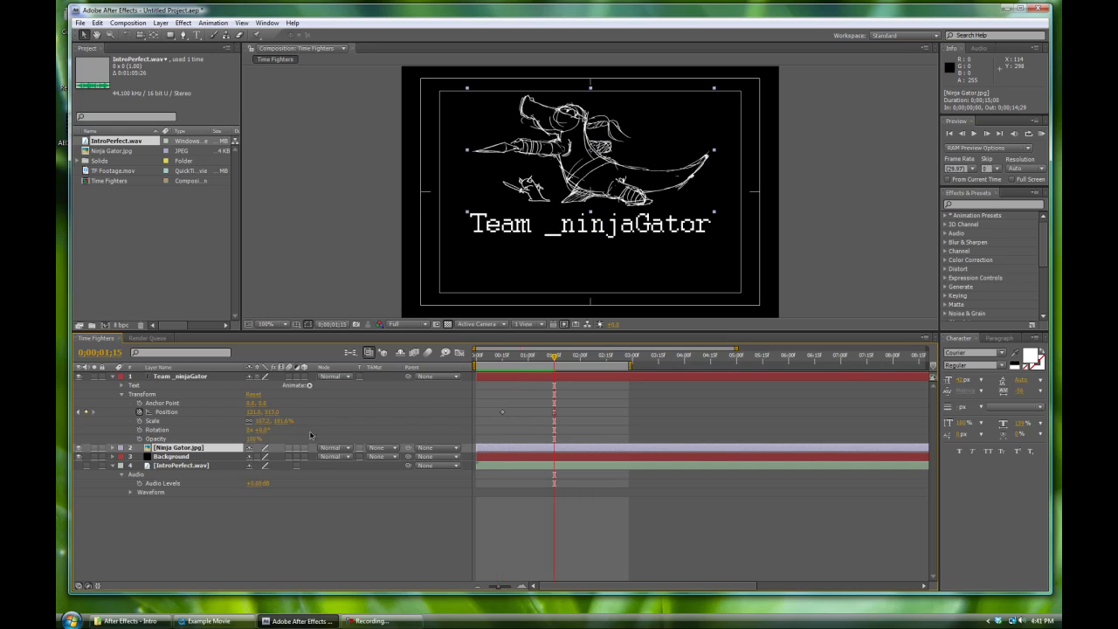
Step: Keyframe the title's Opacity at 0 at frame 0;00;00;15 so it starts fully transparent
left_click(140, 439)
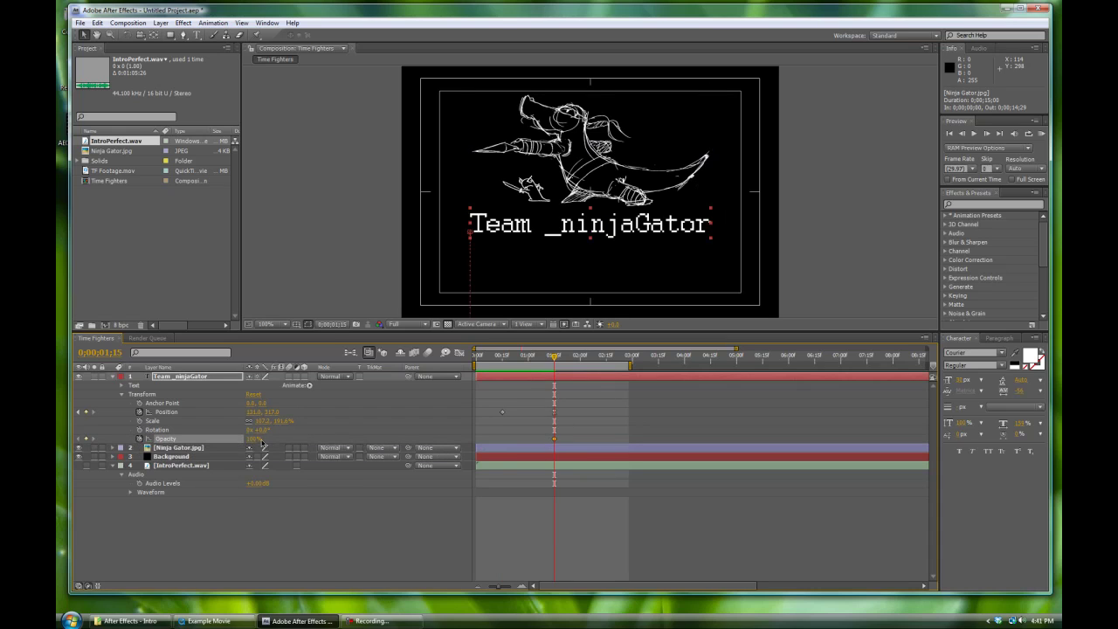
key("j")
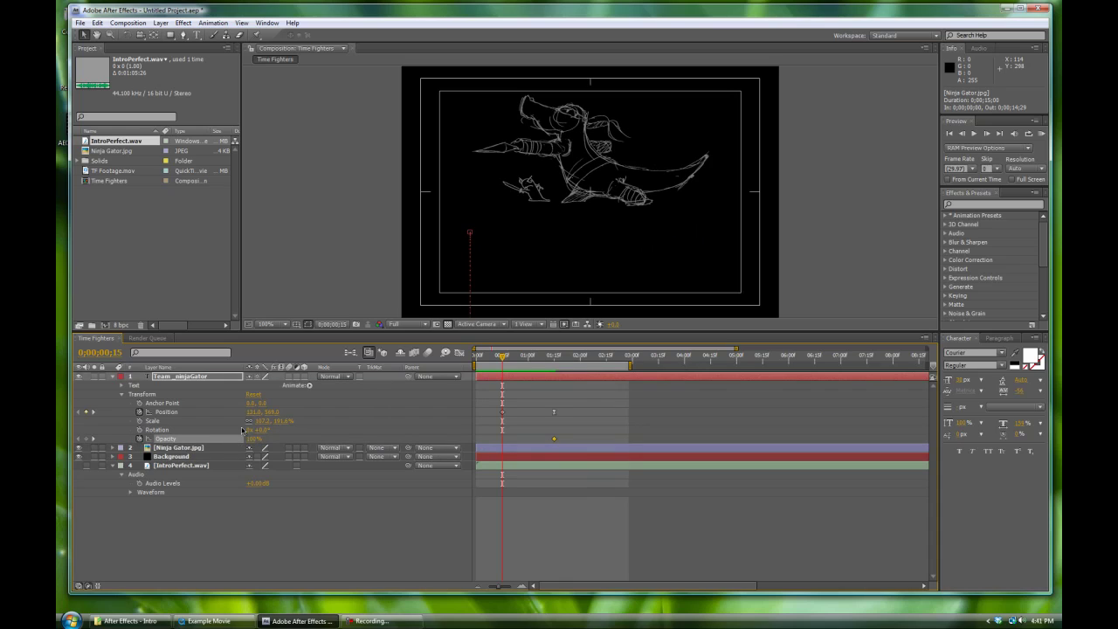
left_click(255, 443)
type("0")
key("Return")
left_click_drag(504, 358, 542, 361)
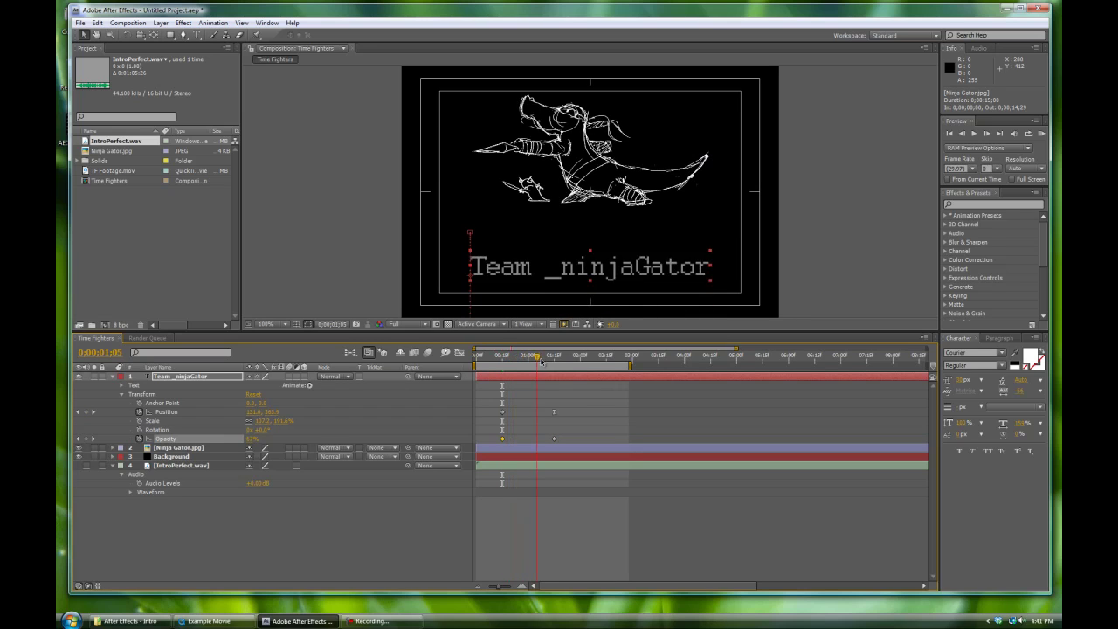
key("j")
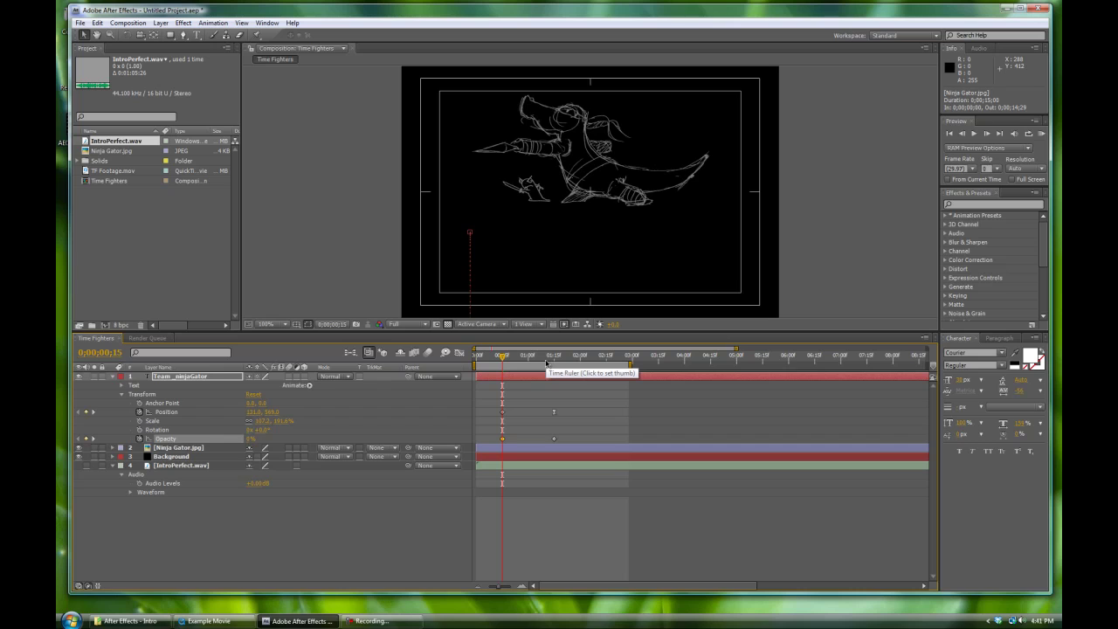
Step: Preview the title's fade-in and glide, checking the one-second mark and frame 00;15
key("KP_0")
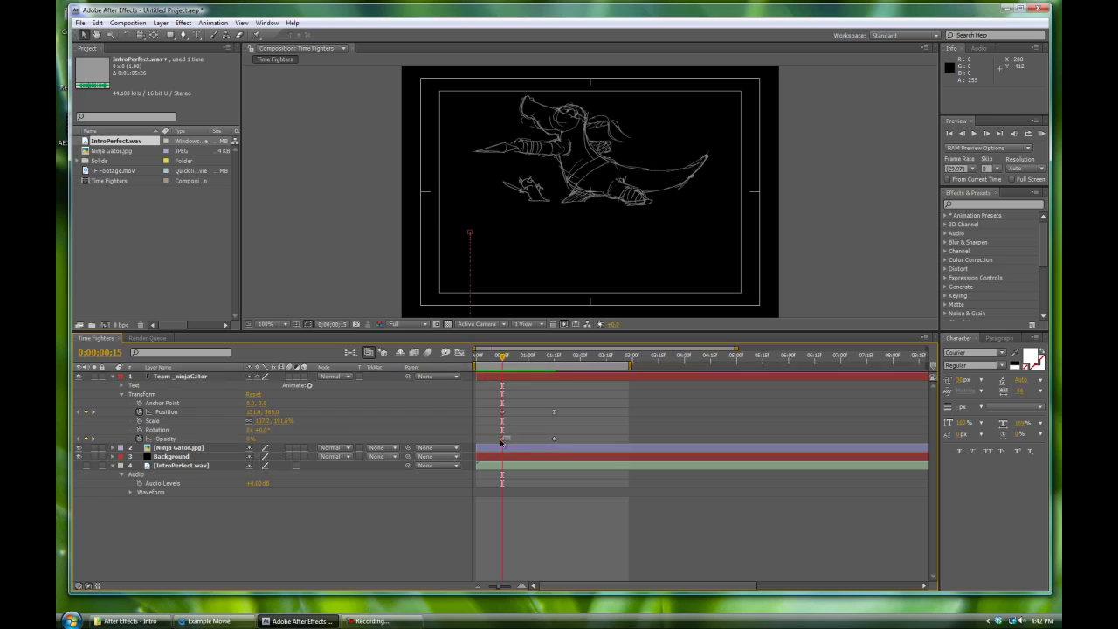
left_click(504, 441)
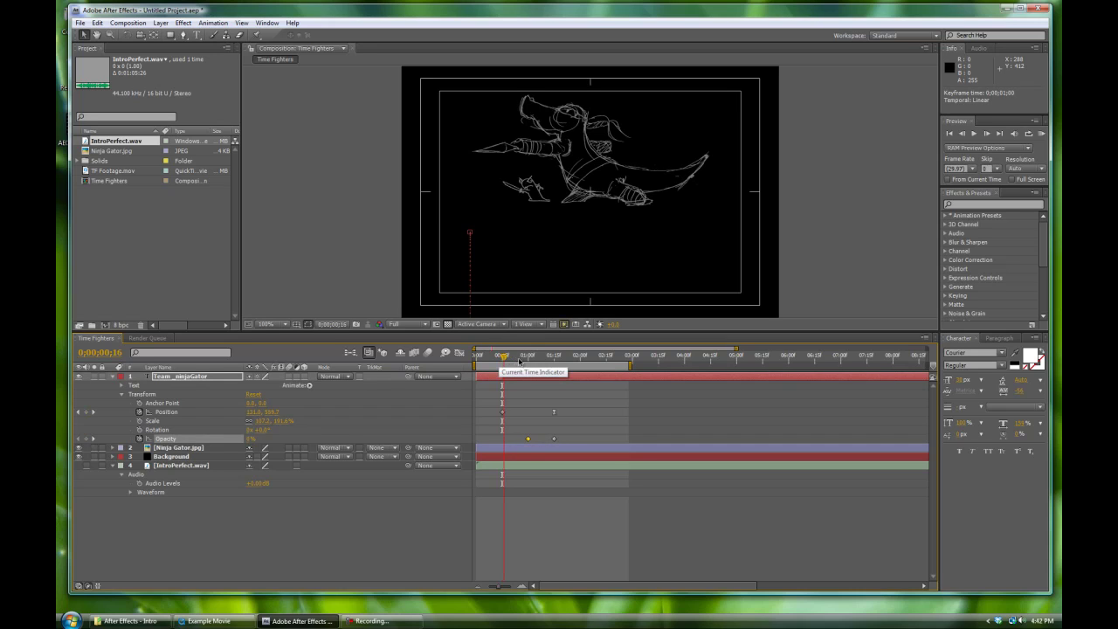
left_click_drag(503, 357, 529, 359)
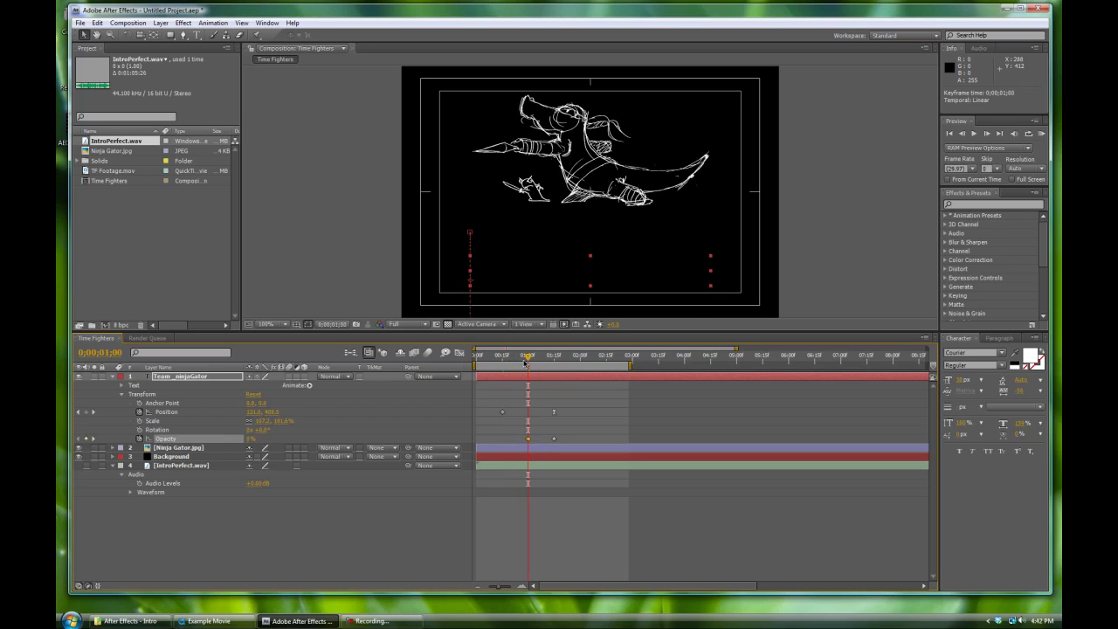
key("KP_0")
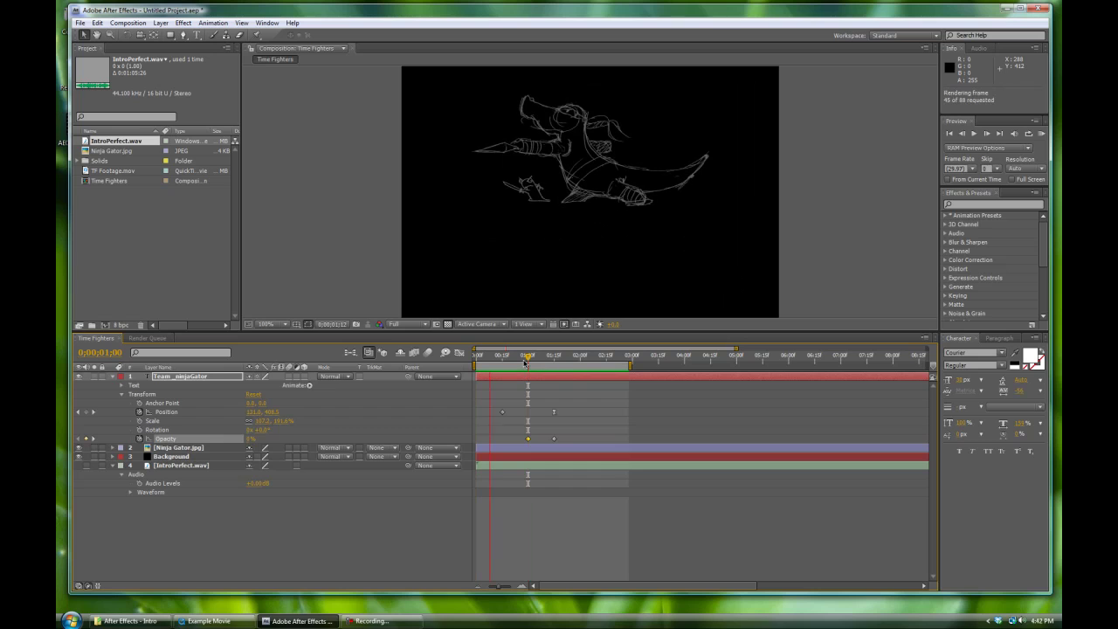
key("space")
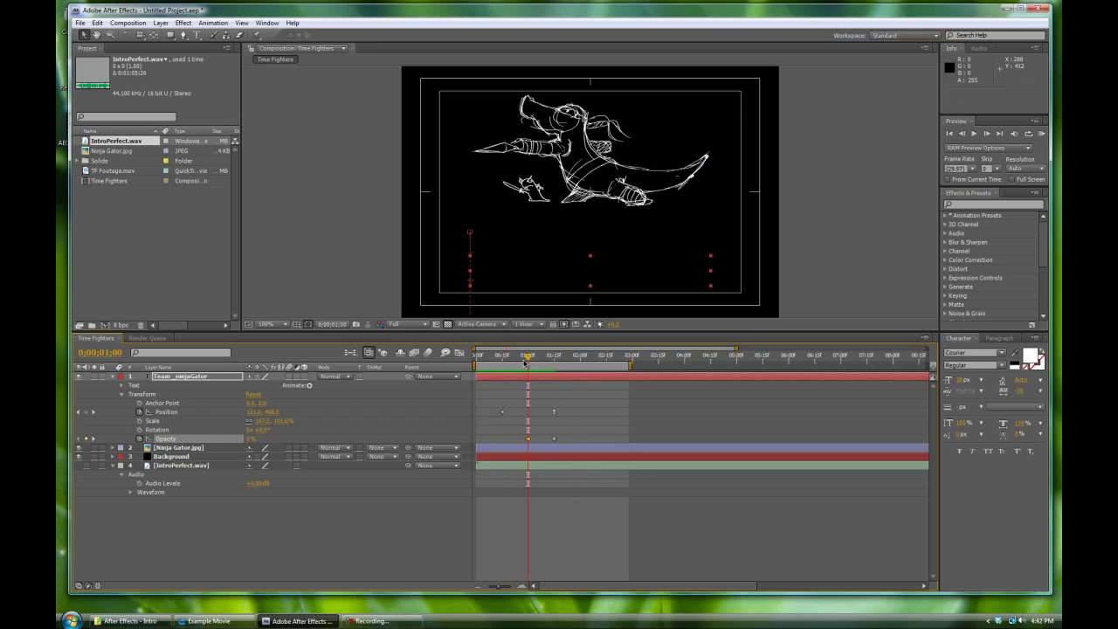
mouse_move(527, 358)
left_mouse_down()
mouse_move(513, 359)
mouse_move(549, 364)
left_mouse_up()
left_click_drag(529, 367, 503, 367)
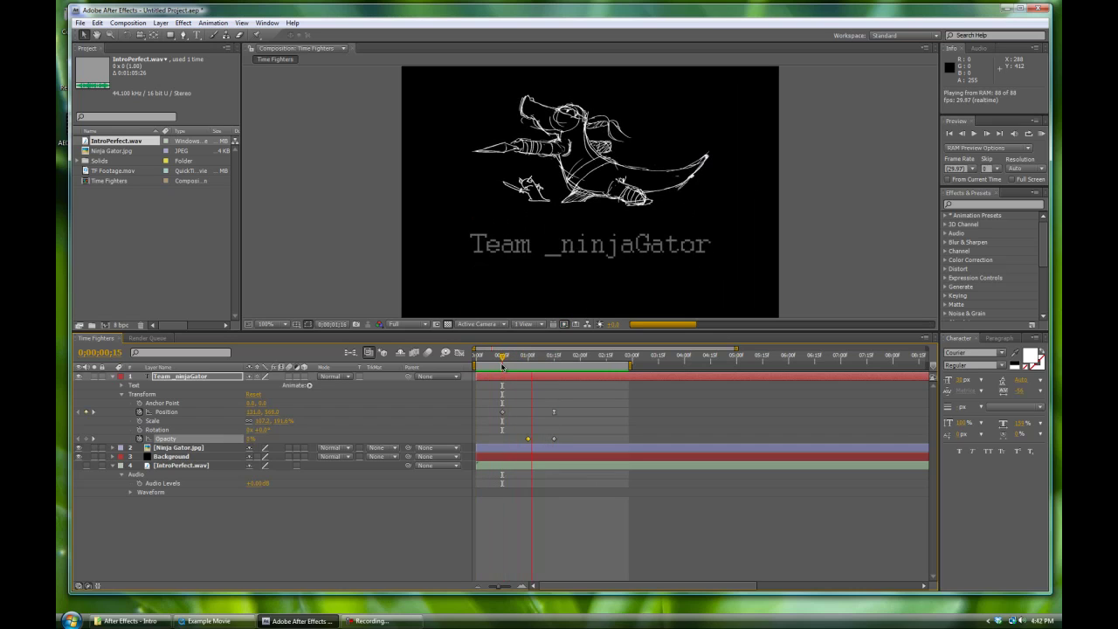
key("'")
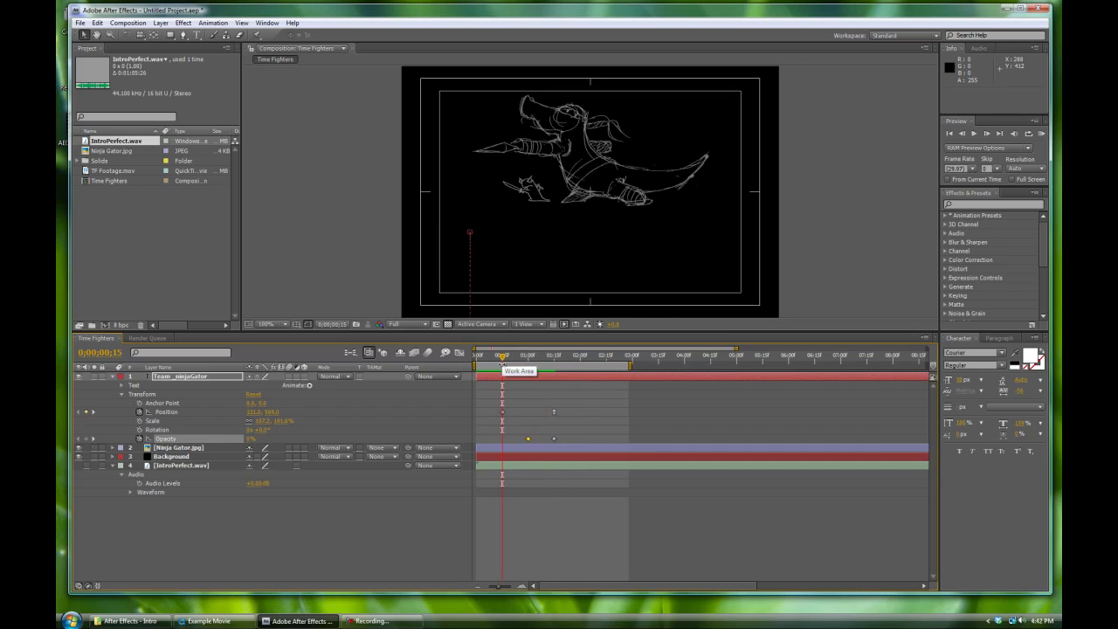
Step: Collapse the title layer, move to frame 00;24, and select each of the layers in turn
left_click(113, 376)
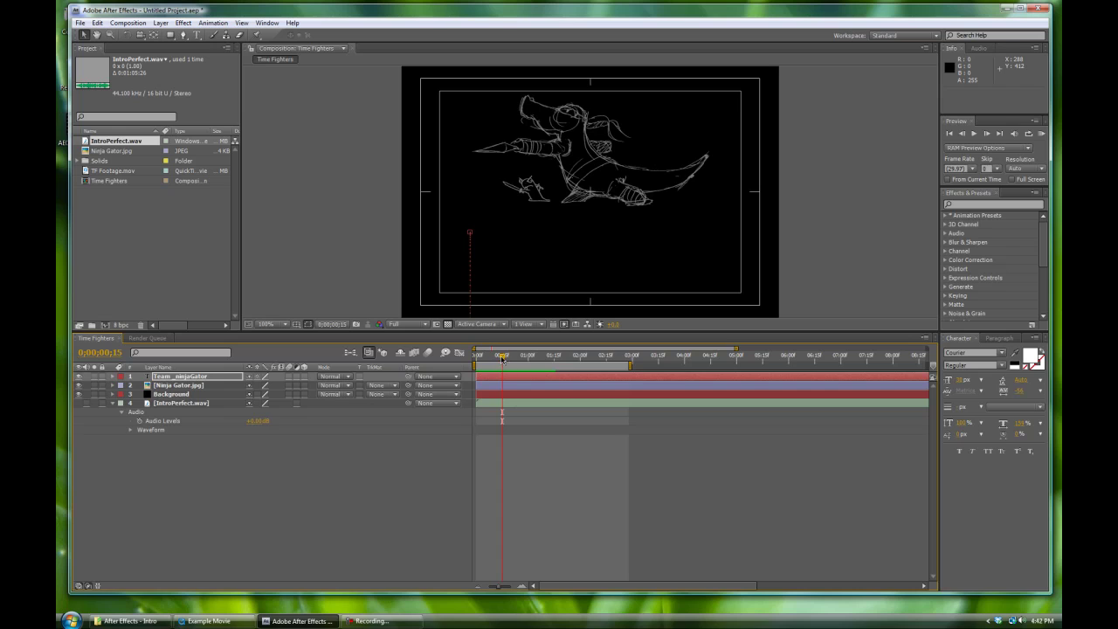
mouse_move(500, 358)
left_mouse_down()
mouse_move(522, 358)
mouse_move(500, 359)
left_mouse_up()
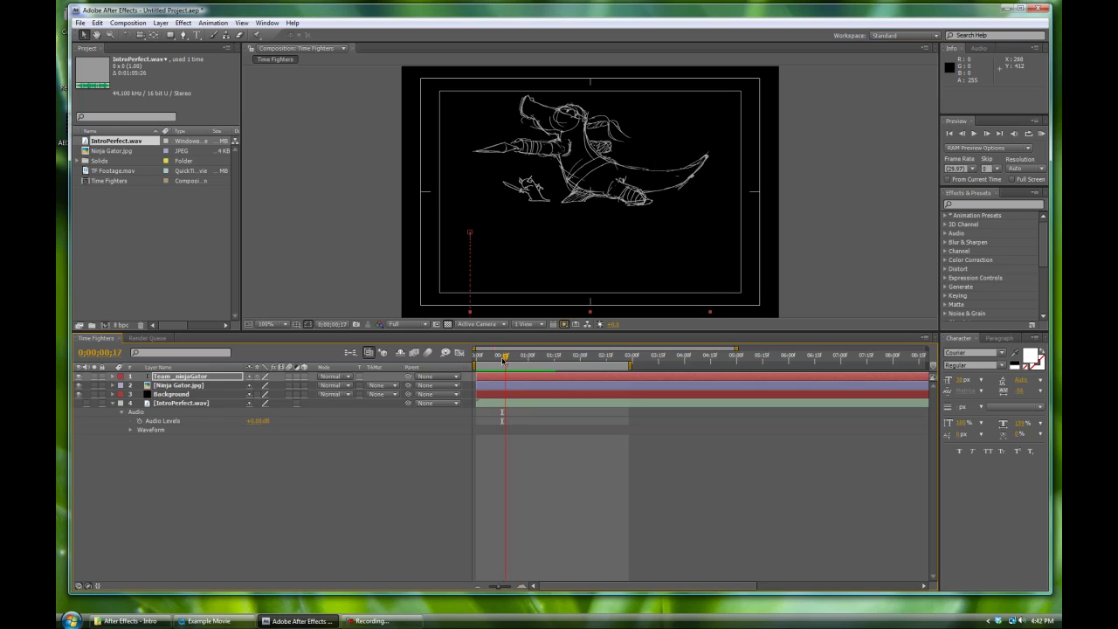
left_click(168, 385)
left_click(174, 394)
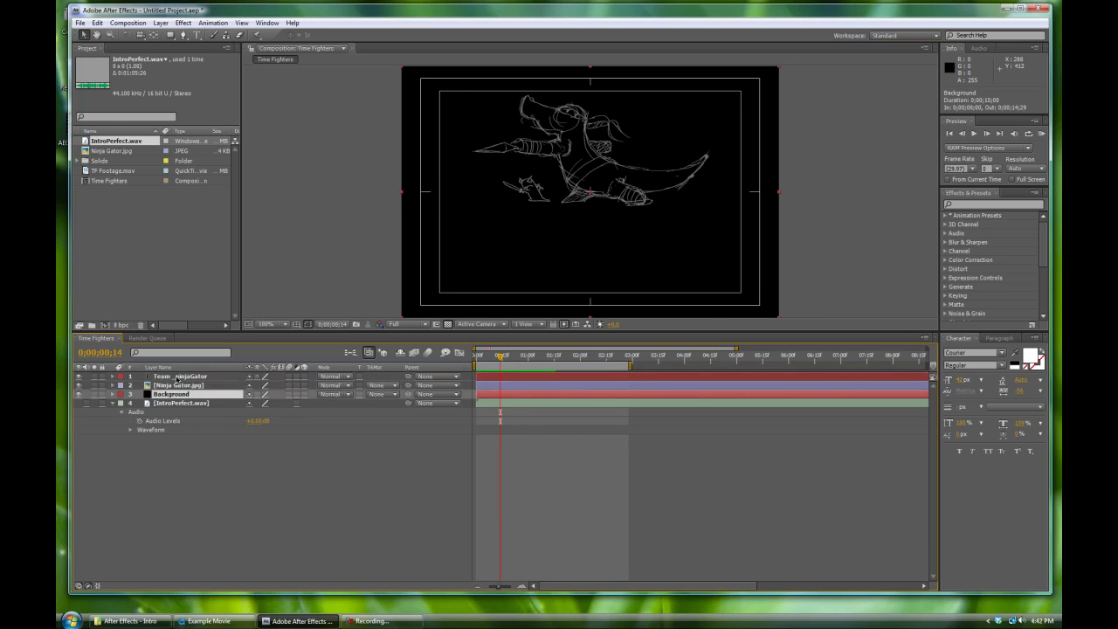
left_click(175, 379)
left_click(179, 385)
left_click(181, 378)
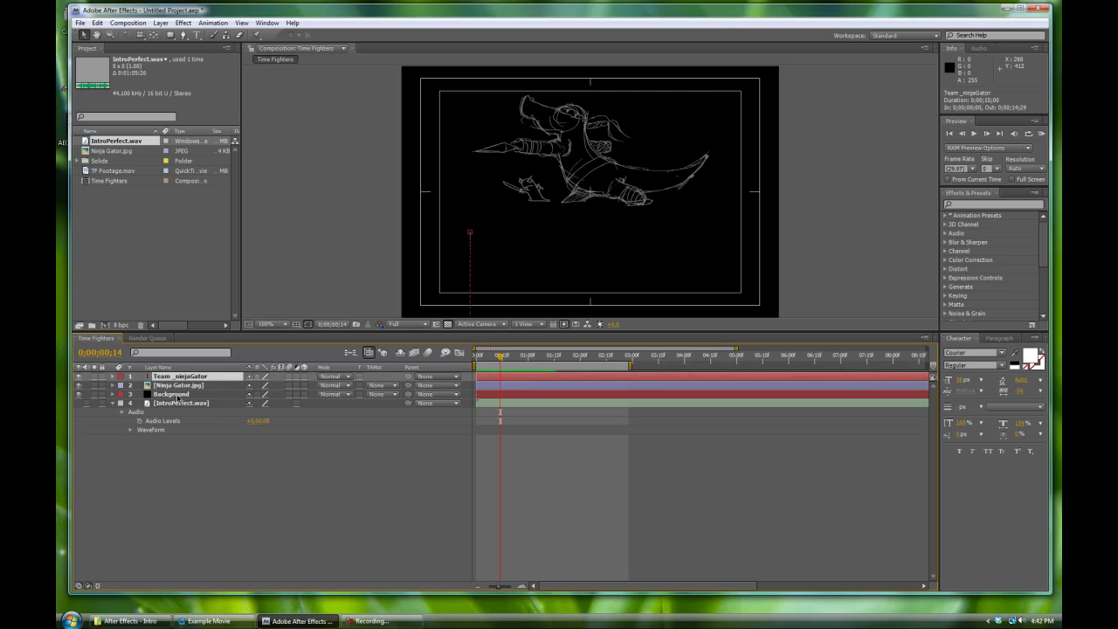
left_click(179, 394)
left_click(180, 385)
left_click(185, 377)
Step: Look at the title's transform properties, then show and hide the gator image's Position with P
left_click(112, 376)
left_click(122, 394)
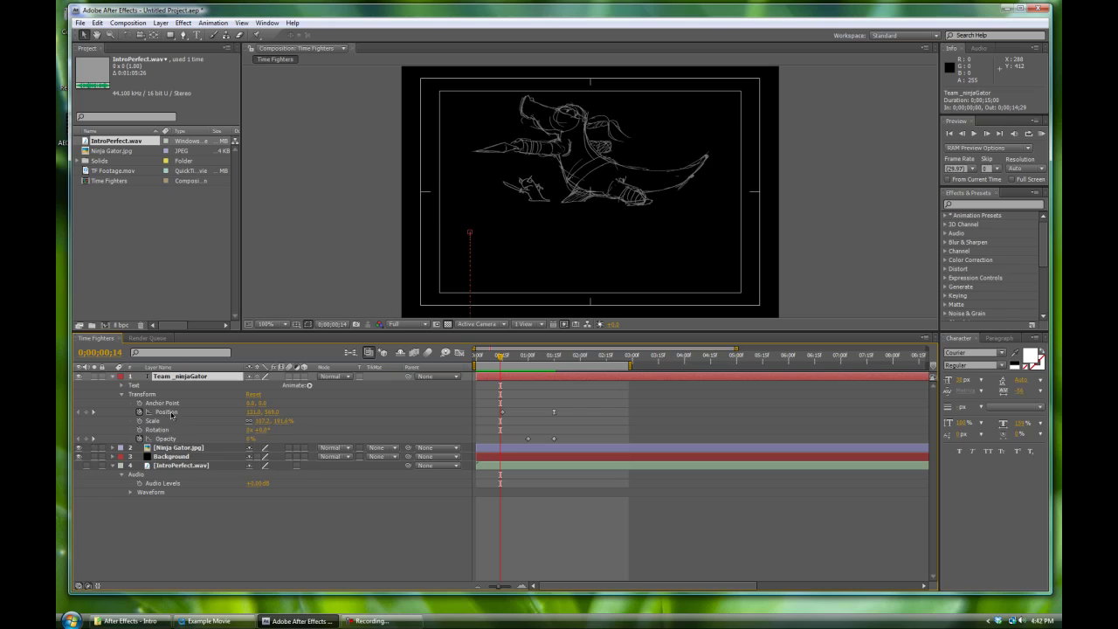
left_click(112, 378)
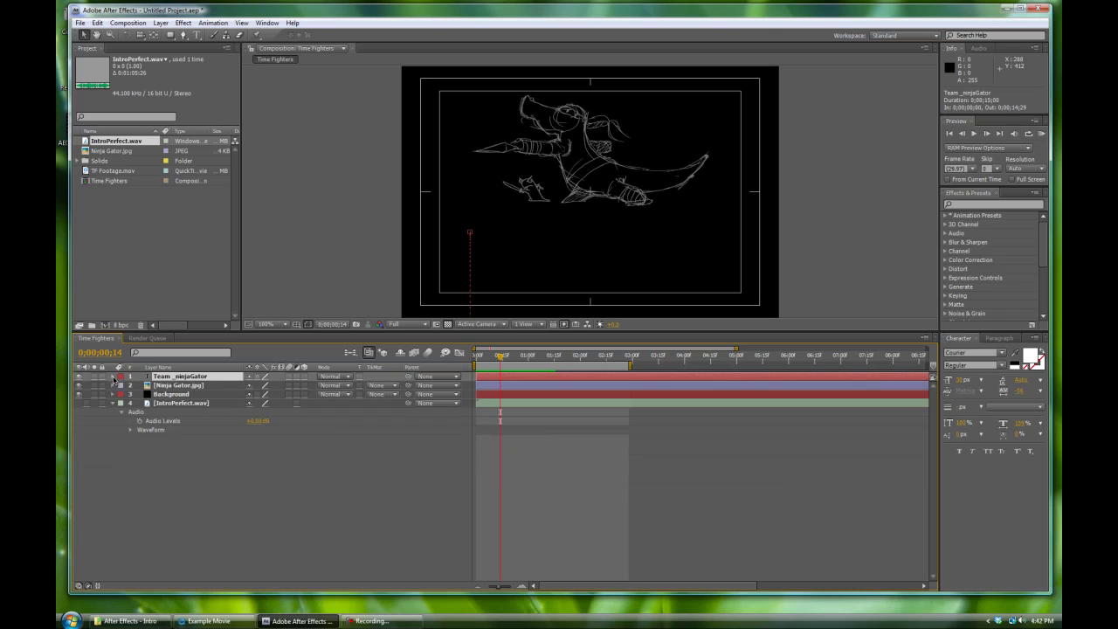
left_click(181, 384)
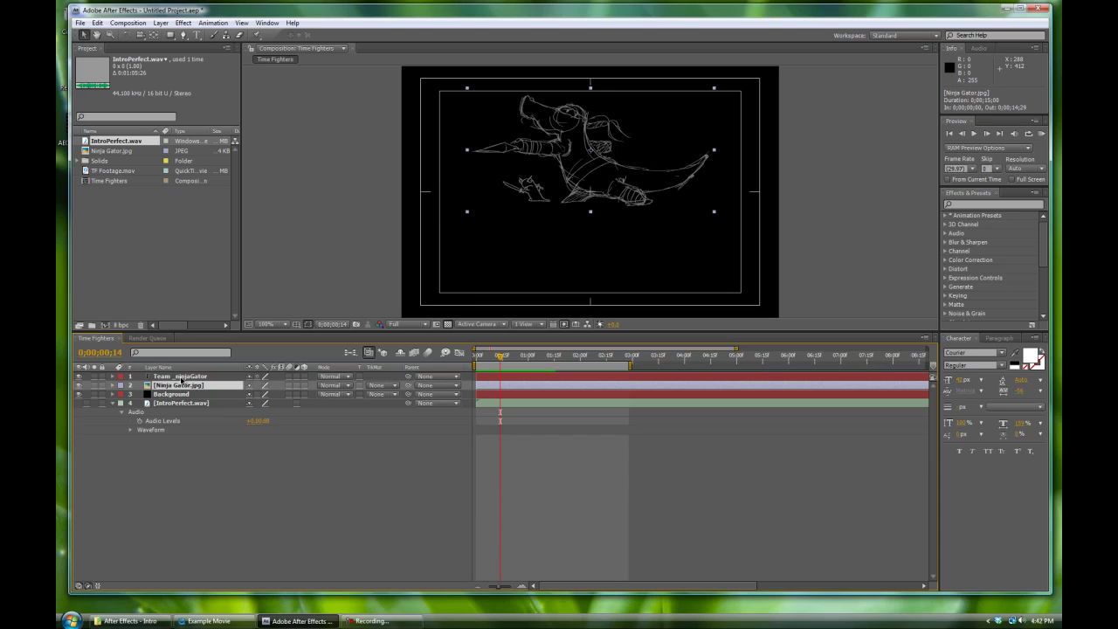
key("p")
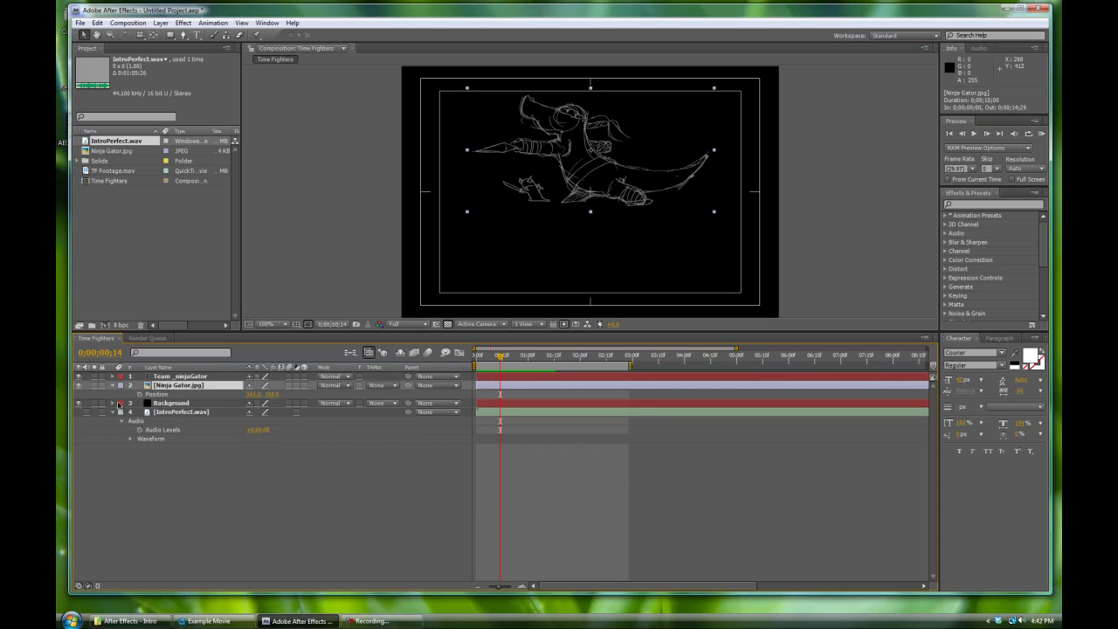
key("p")
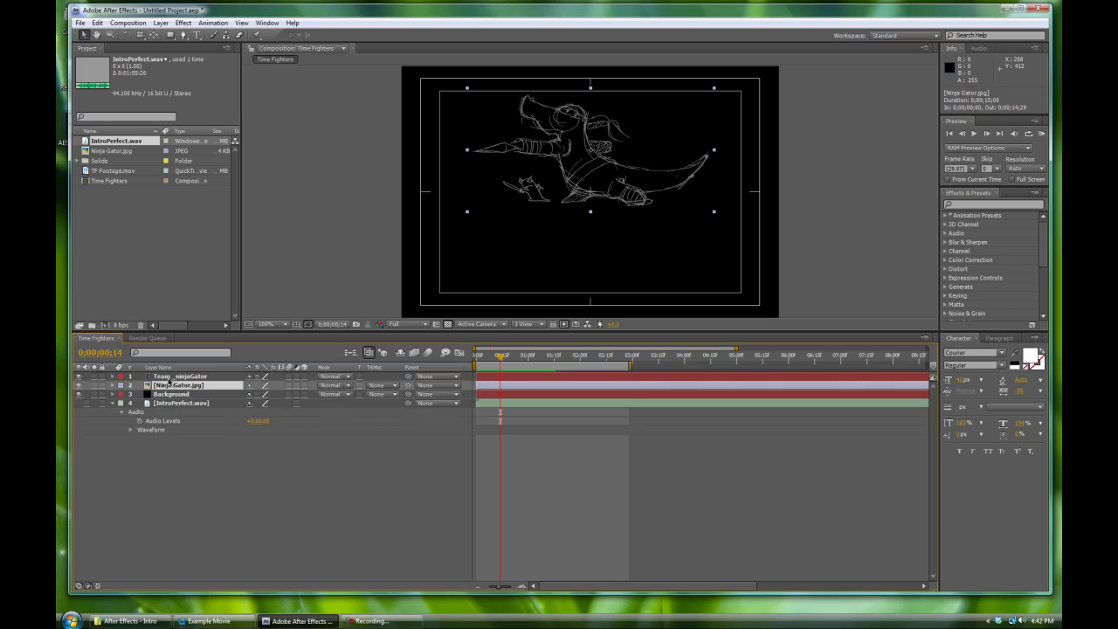
Step: Solo the title's Opacity, Rotation, Scale and Position rows in turn with T, R, S and P
left_click(171, 379)
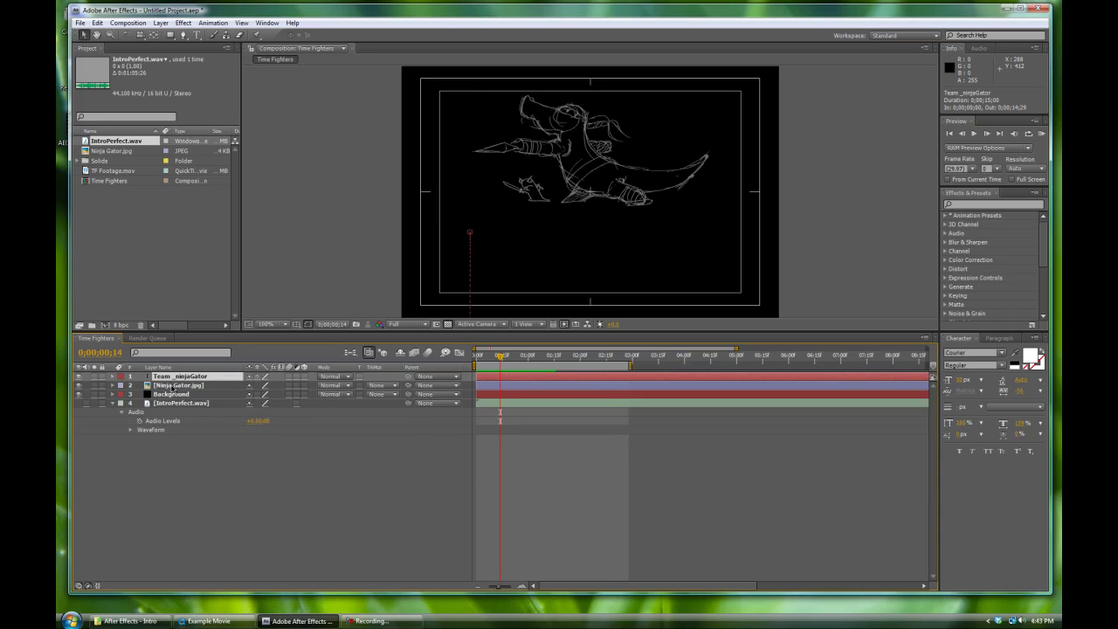
key("t")
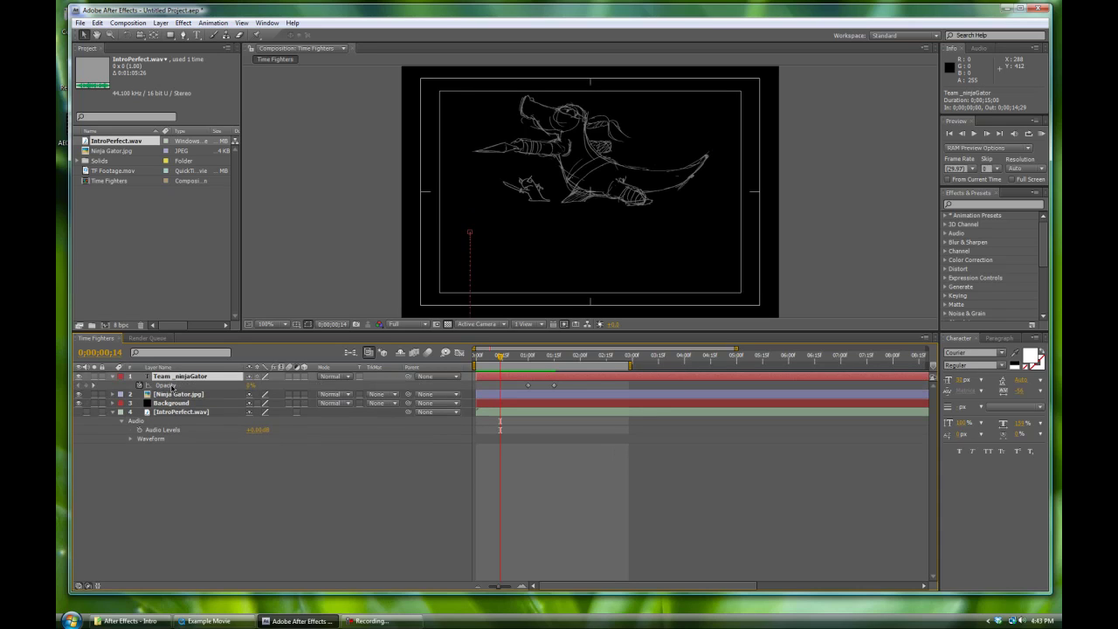
key("t")
key("t")
key("t")
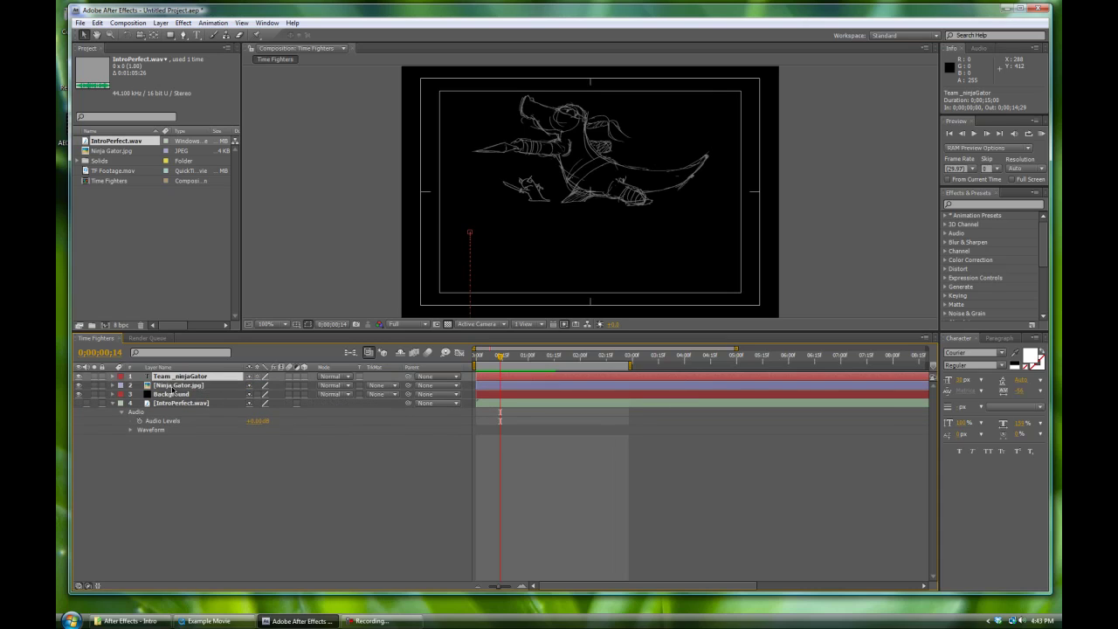
key("t")
key("t")
key("r")
key("r")
key("s")
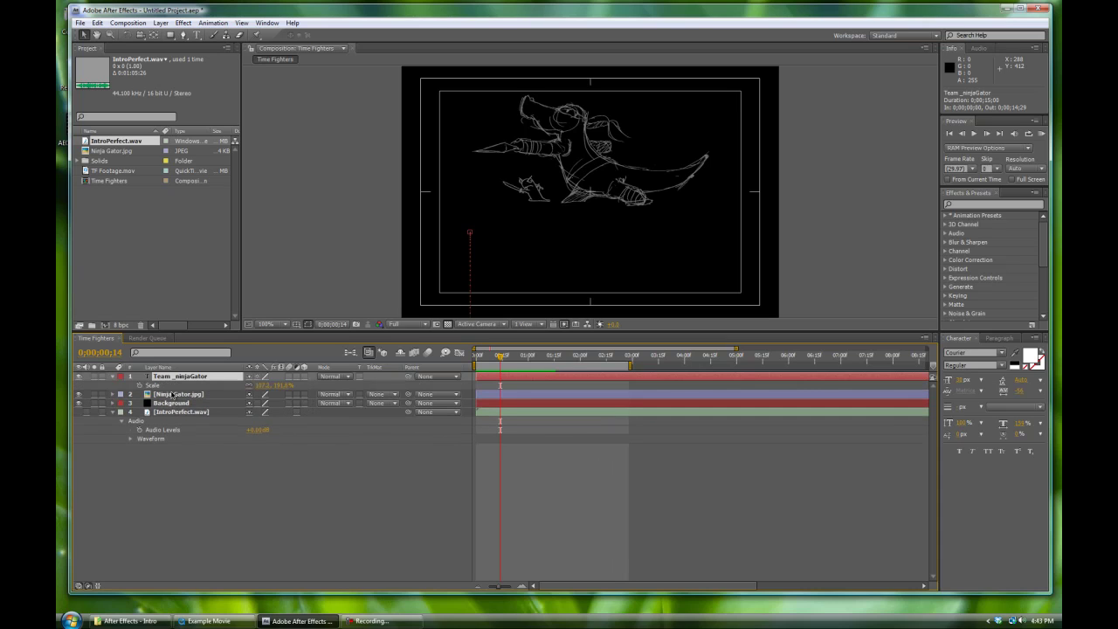
key("r")
key("t")
key("p")
Step: Expand the title layer to select its Position and Opacity keyframes, then collapse it again
left_click(111, 378)
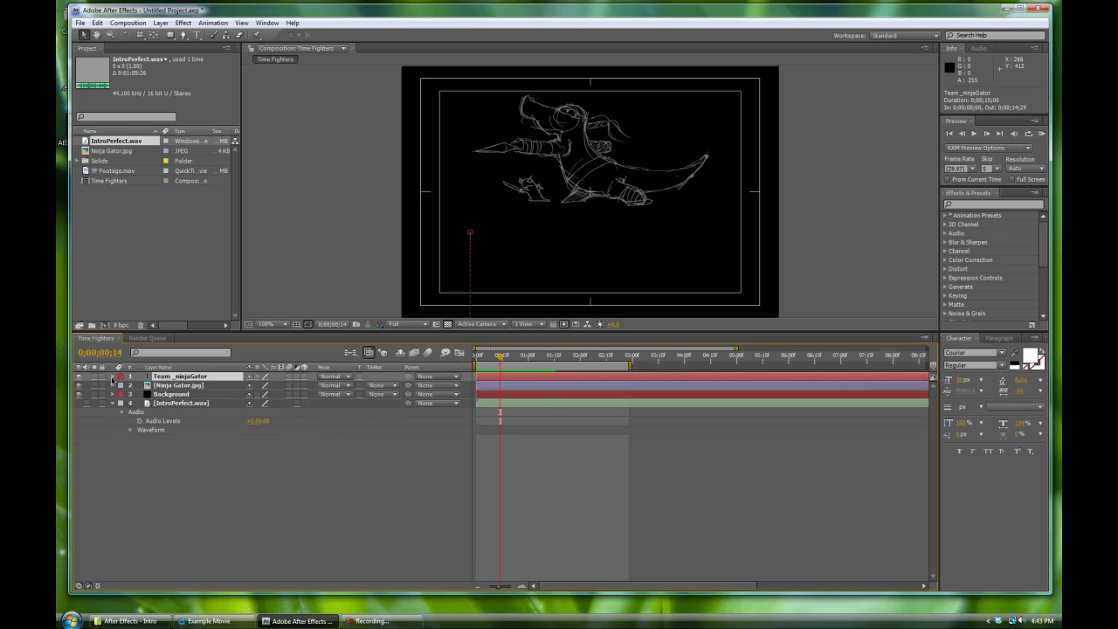
left_click(112, 377)
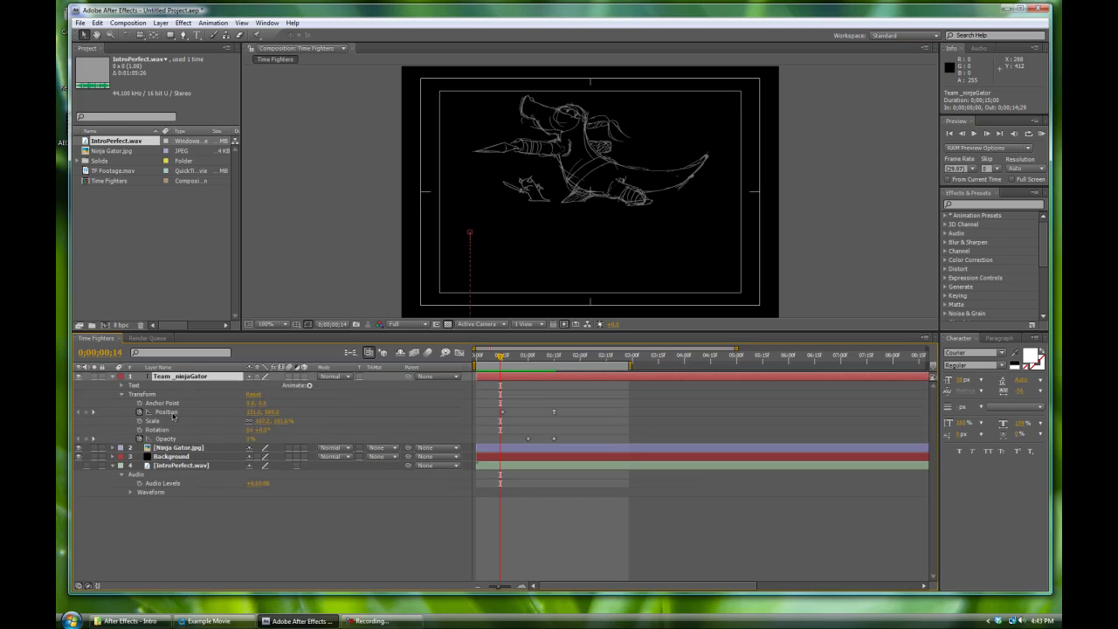
left_click(172, 413)
left_click(172, 439)
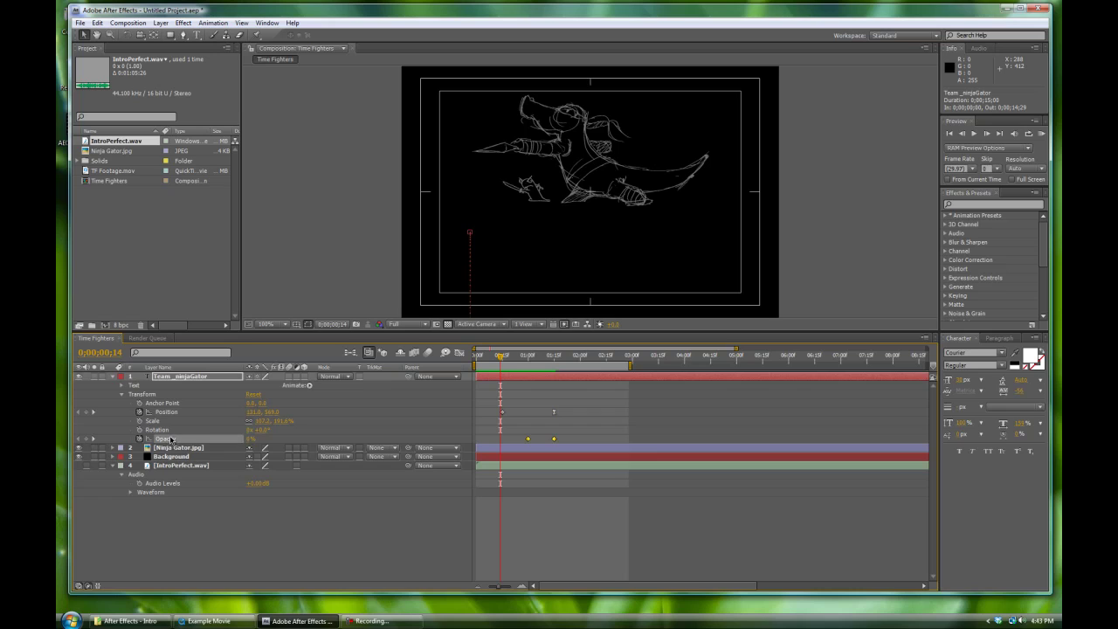
left_click(189, 378)
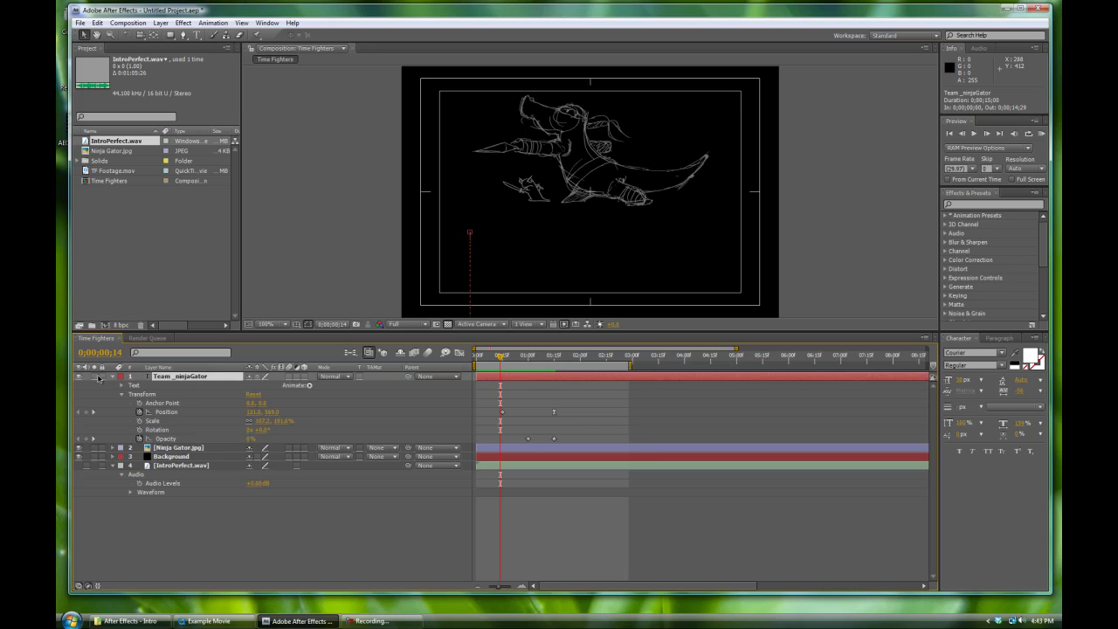
left_click(111, 377)
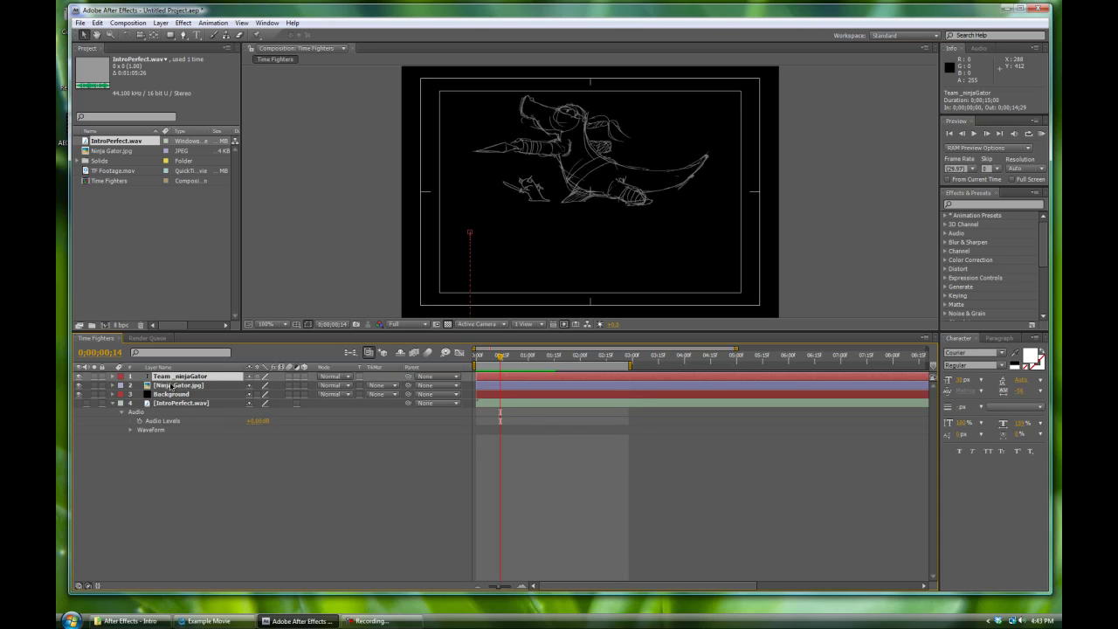
left_click(172, 389)
left_click(179, 379)
Step: Toggle the title's animated properties with U, then play the composition to watch it animate
key("u")
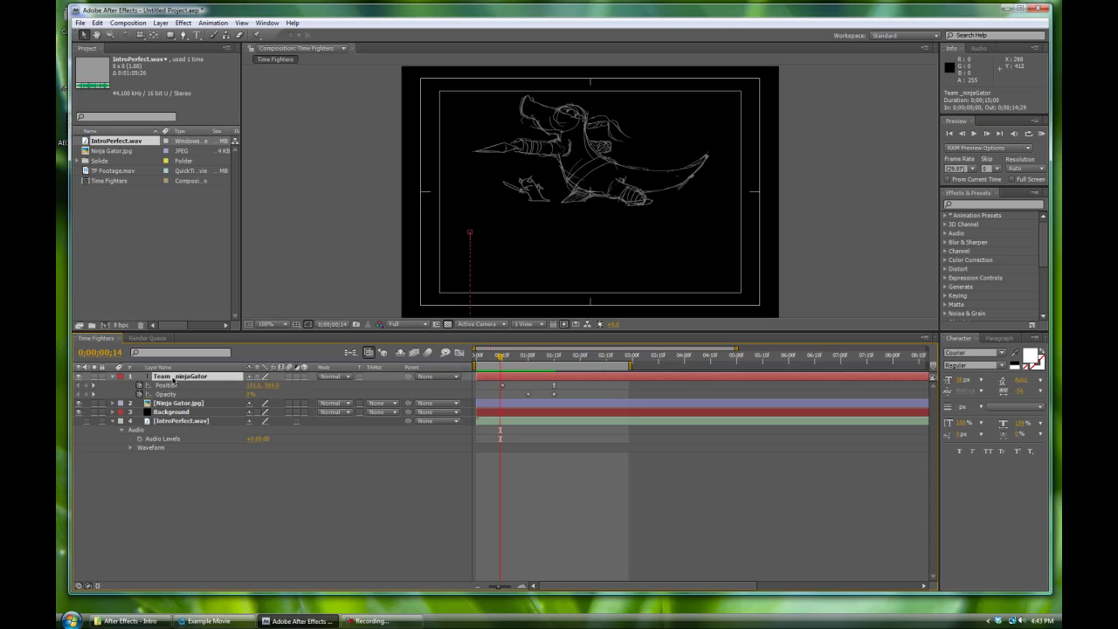
key("u")
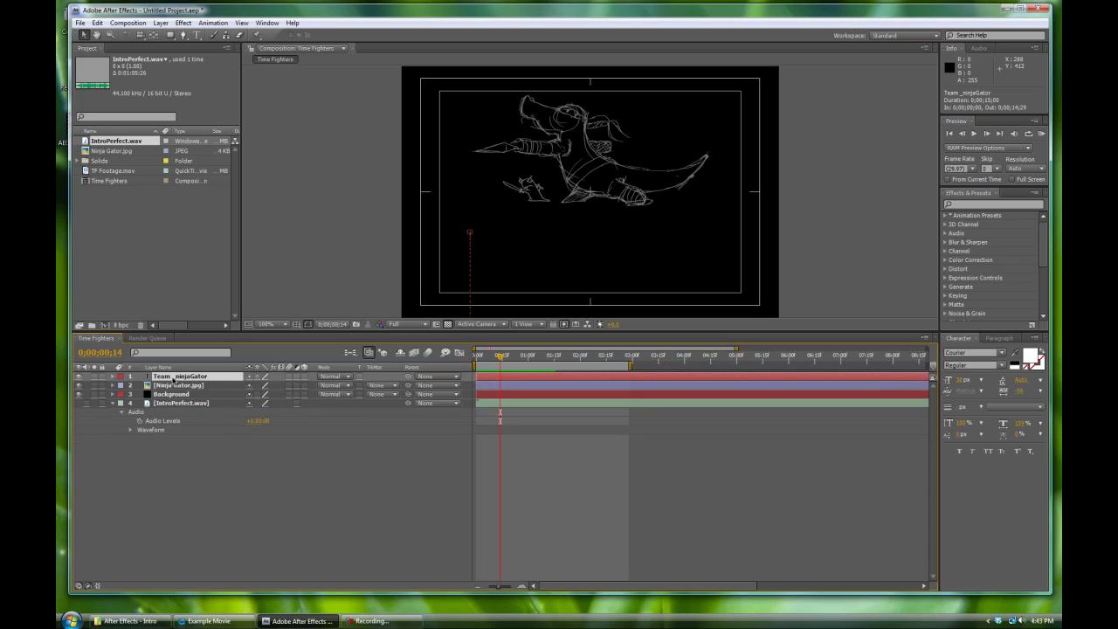
key("u")
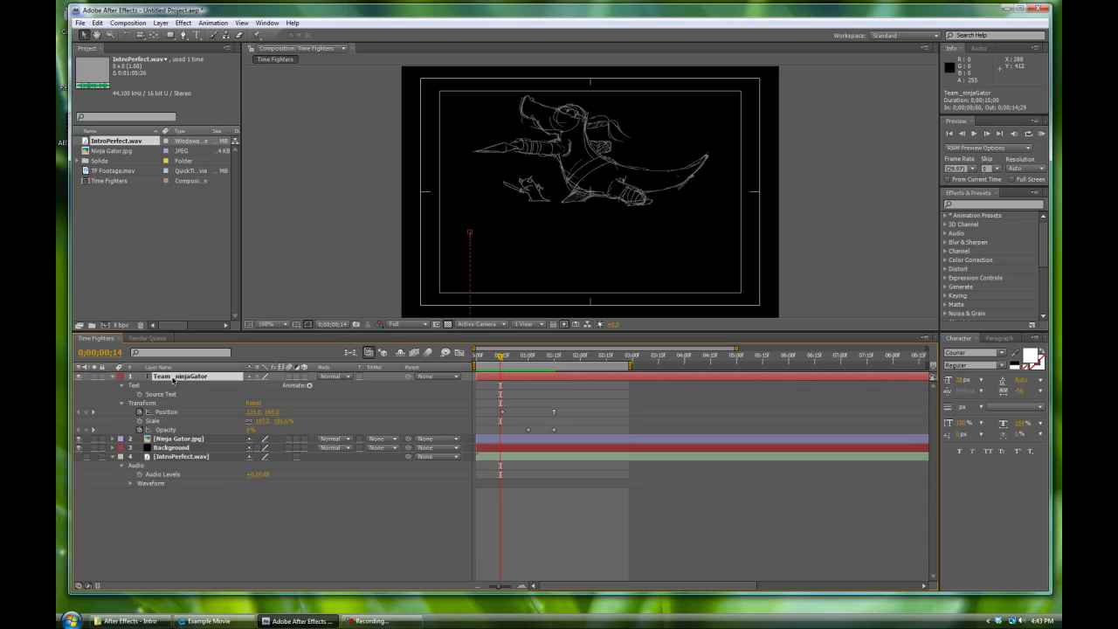
key("u")
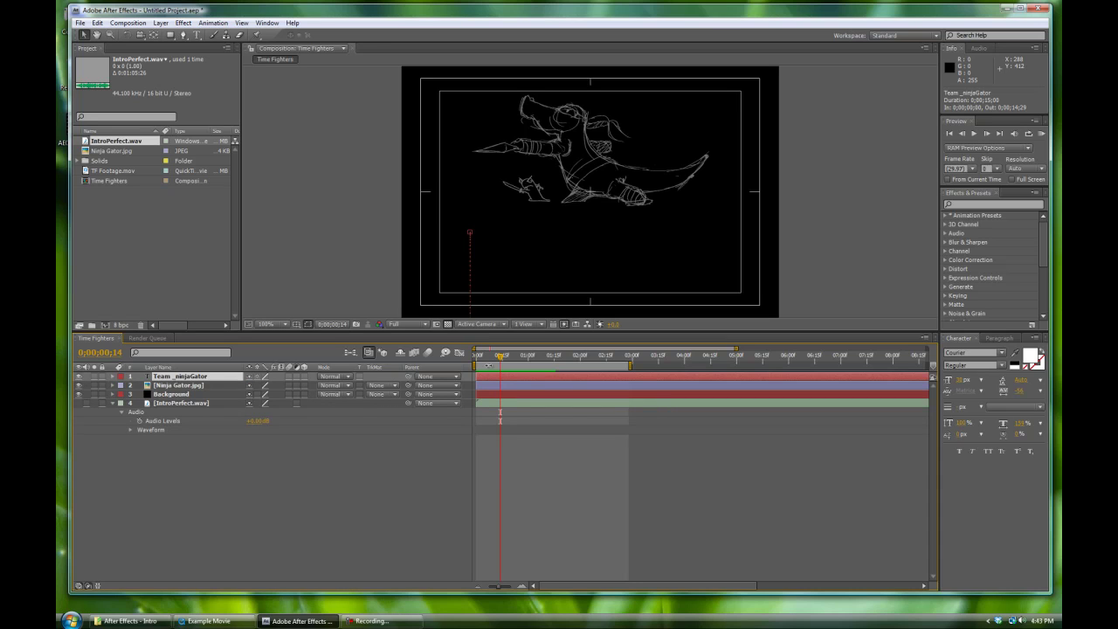
key("space")
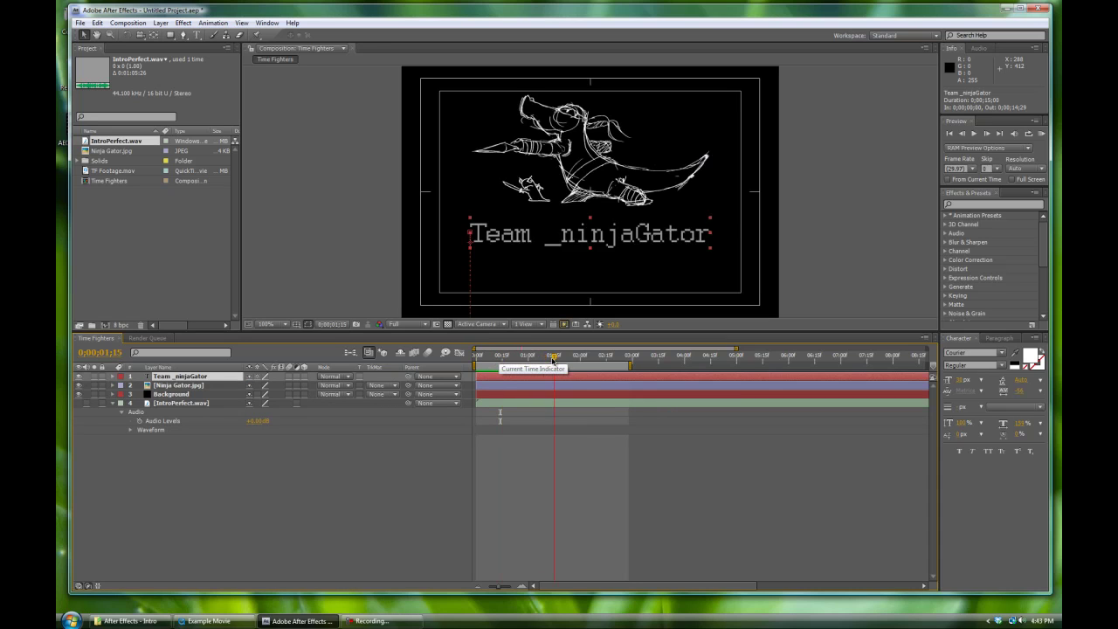